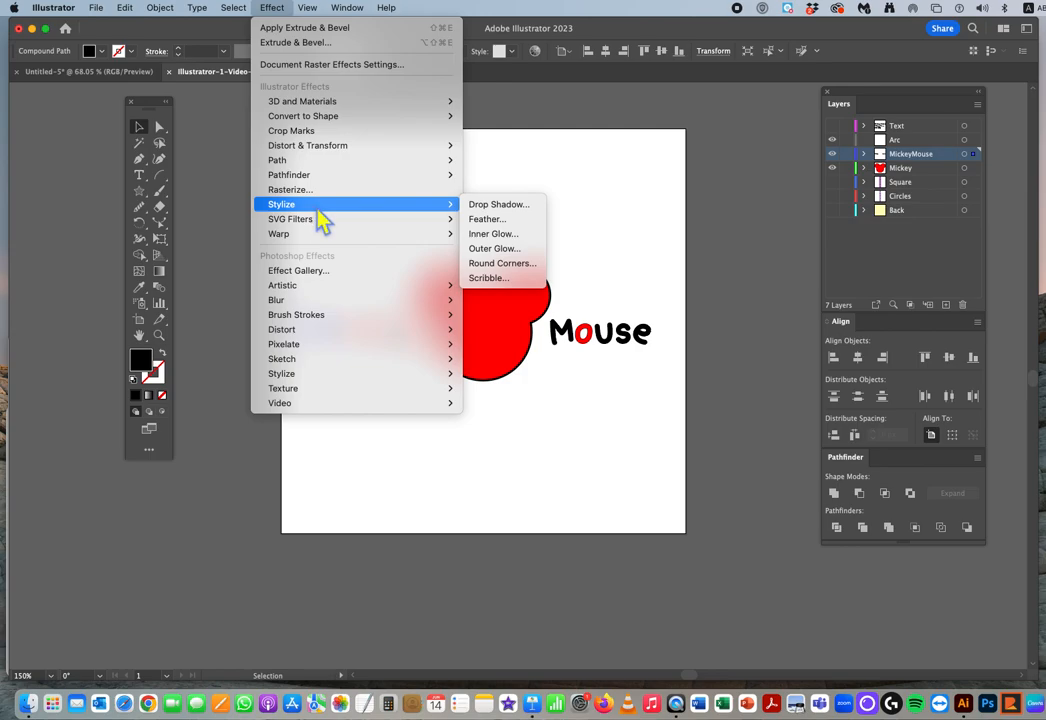
- Add a drop shadow to the M of "Mickey" with 1 px X and Y offsets and a 3 px blur, previewing it
left_click(508, 214)
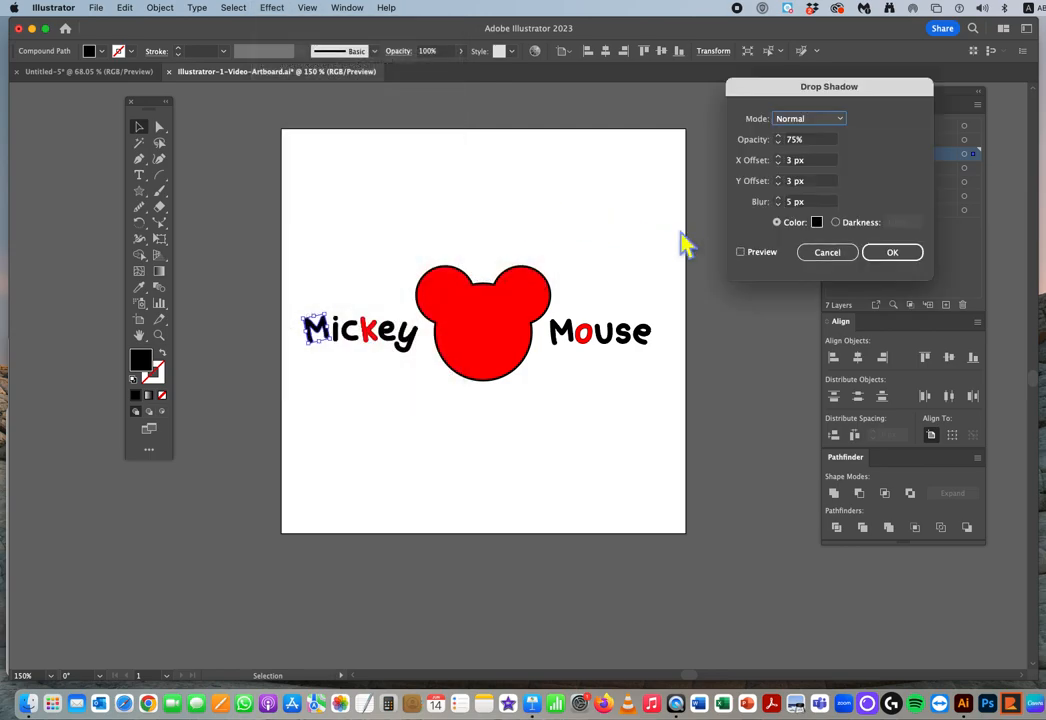
left_click(741, 253)
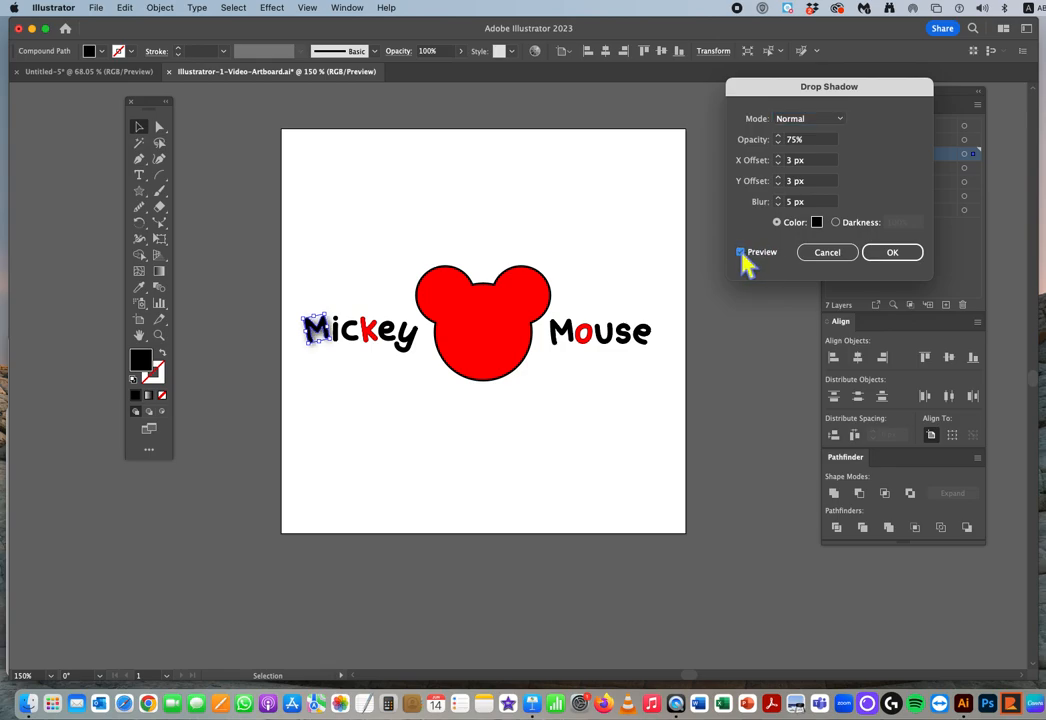
left_click(785, 201)
left_click(779, 185)
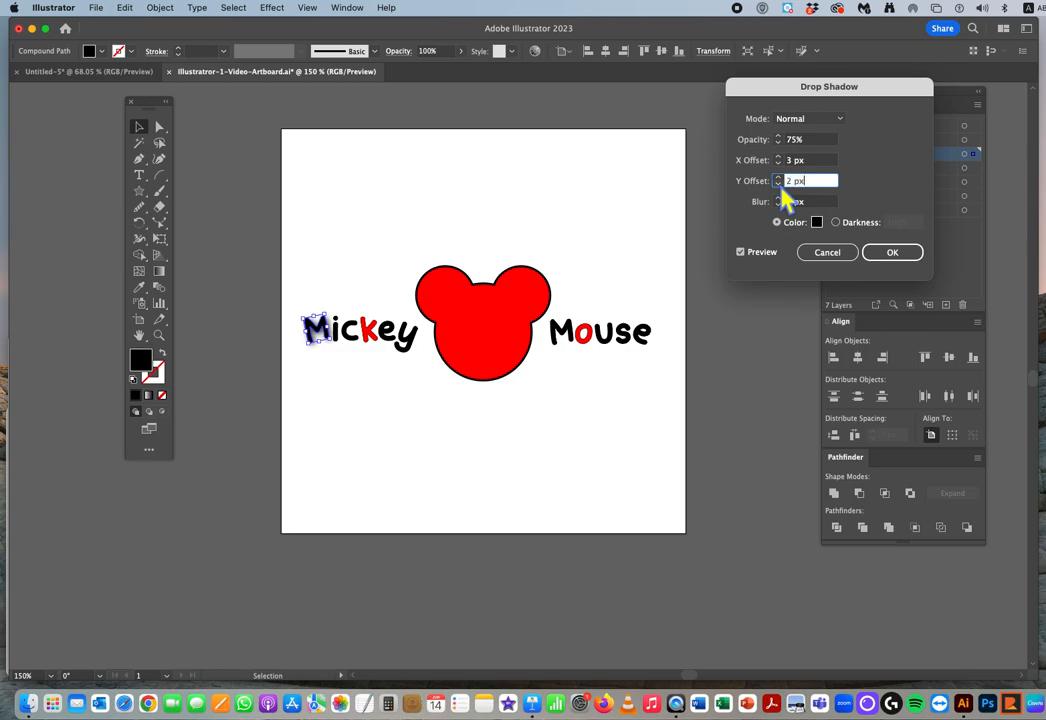
left_click(779, 164)
left_click(779, 164)
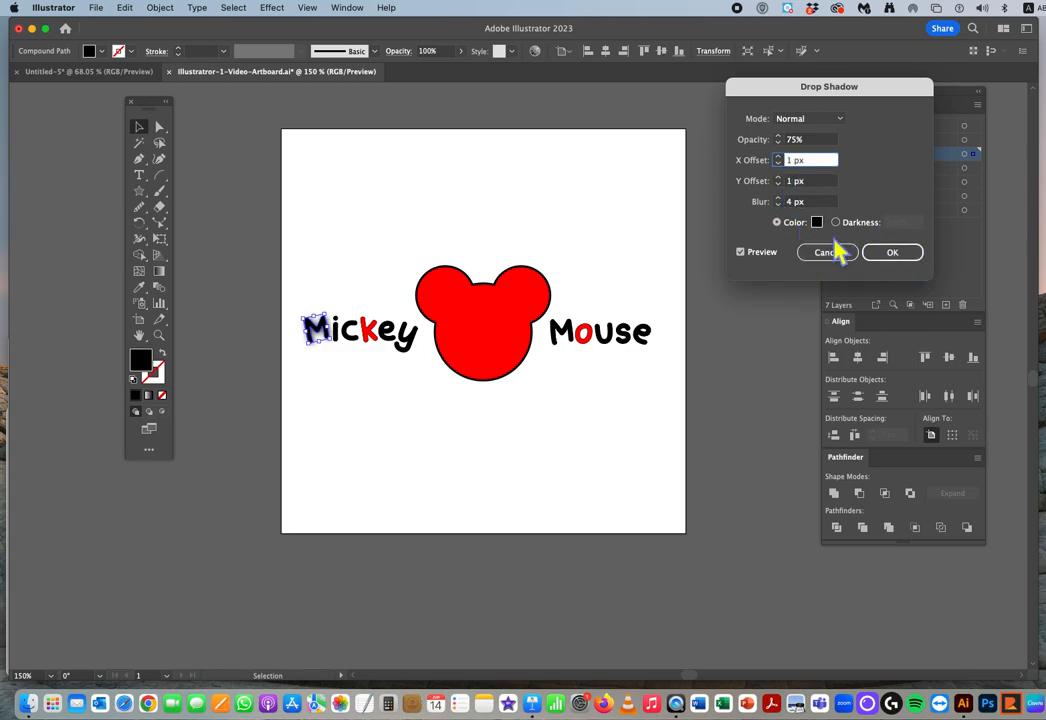
left_click(779, 199)
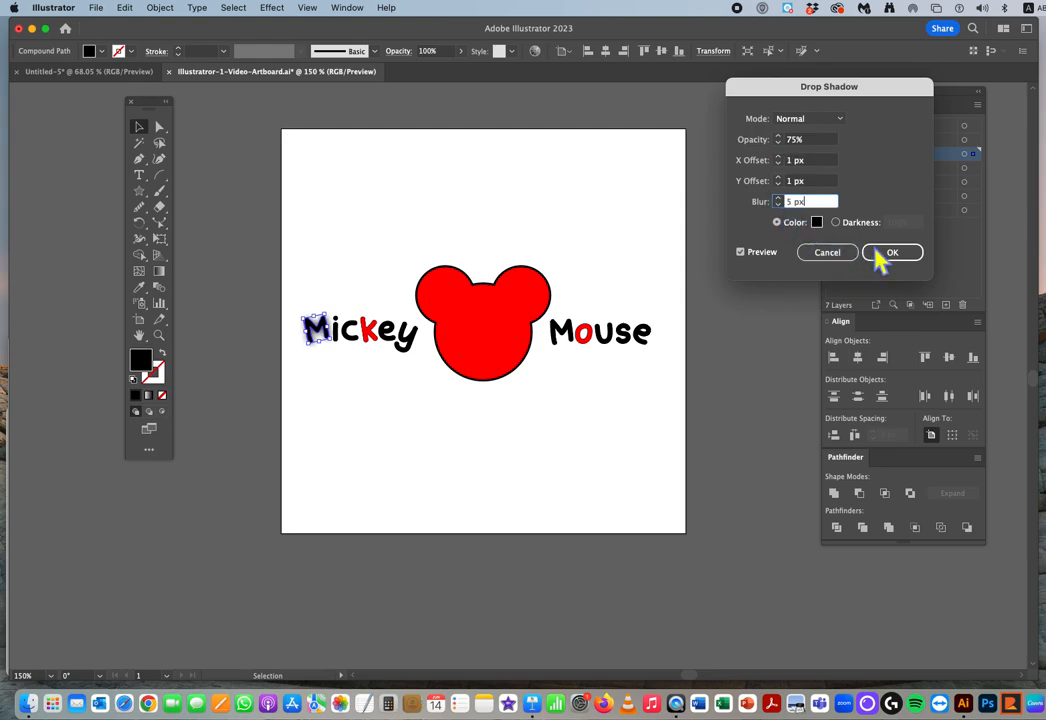
left_click(779, 205)
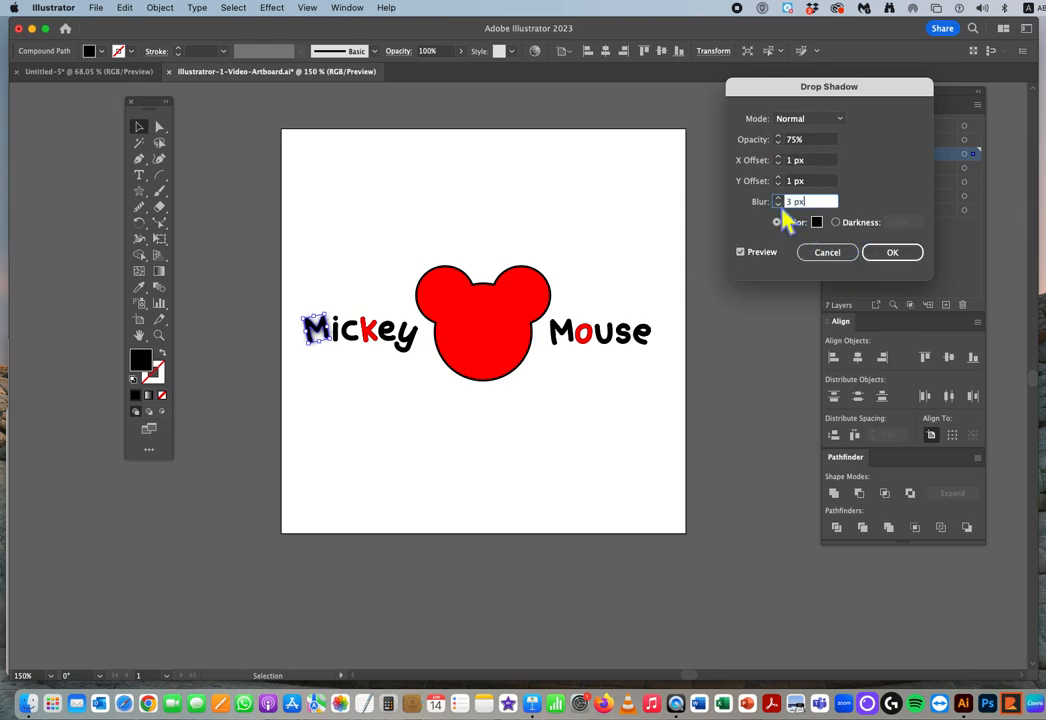
left_click(892, 254)
left_click(597, 248)
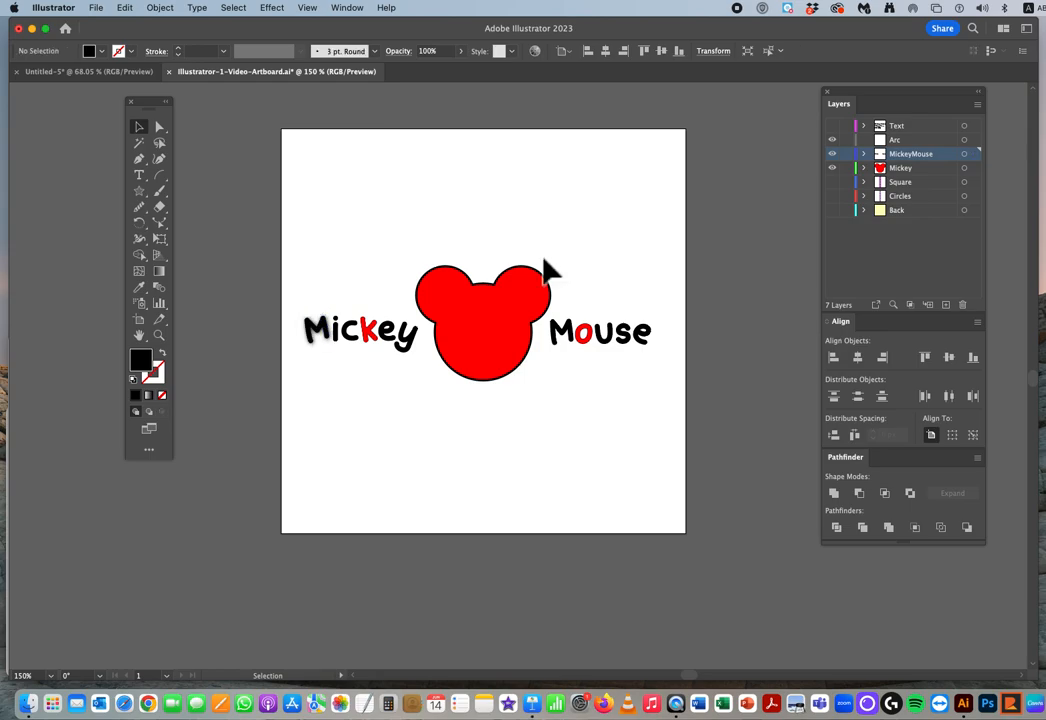
- Apply the same drop shadow to the M of "Mouse"
left_click(556, 344)
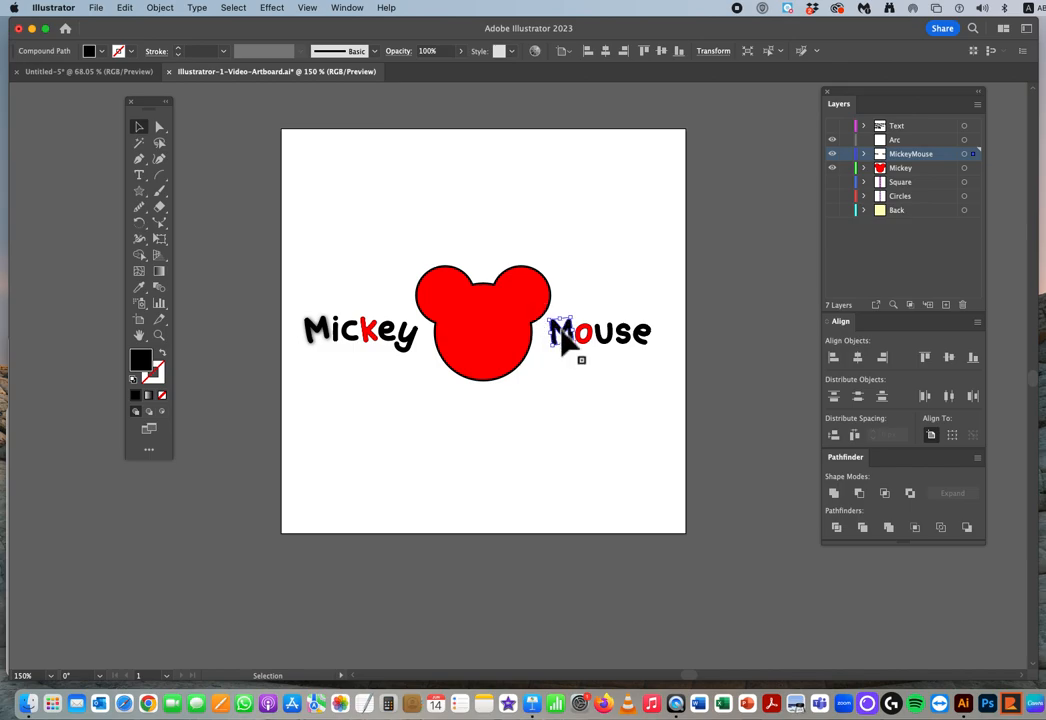
left_click(272, 8)
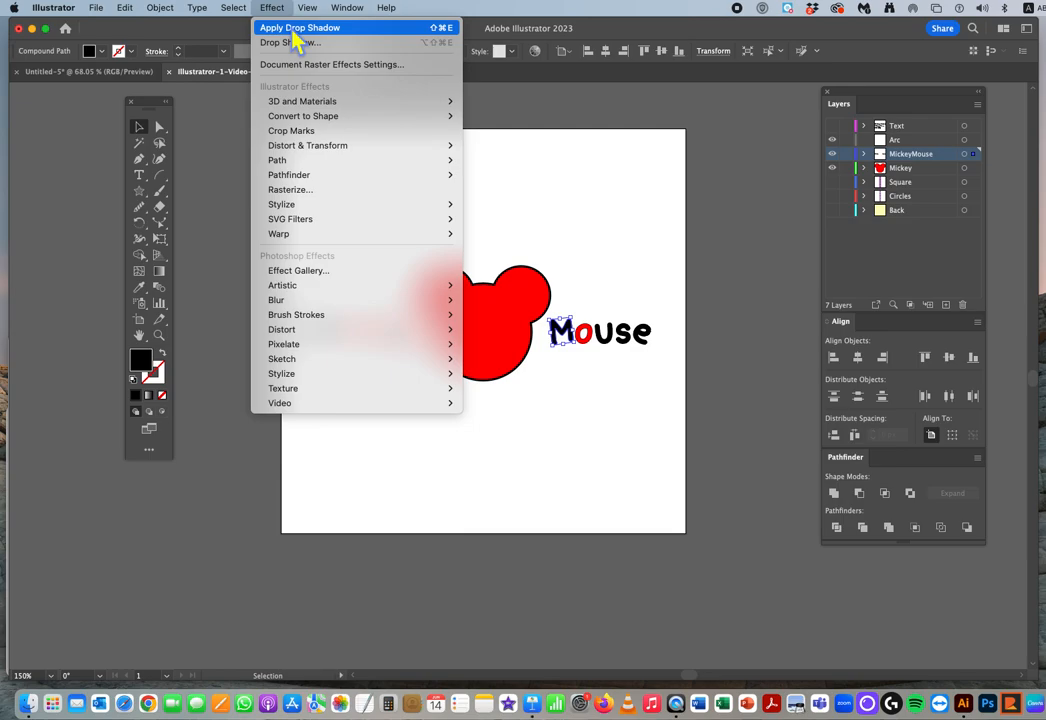
left_click(296, 29)
left_click(460, 229)
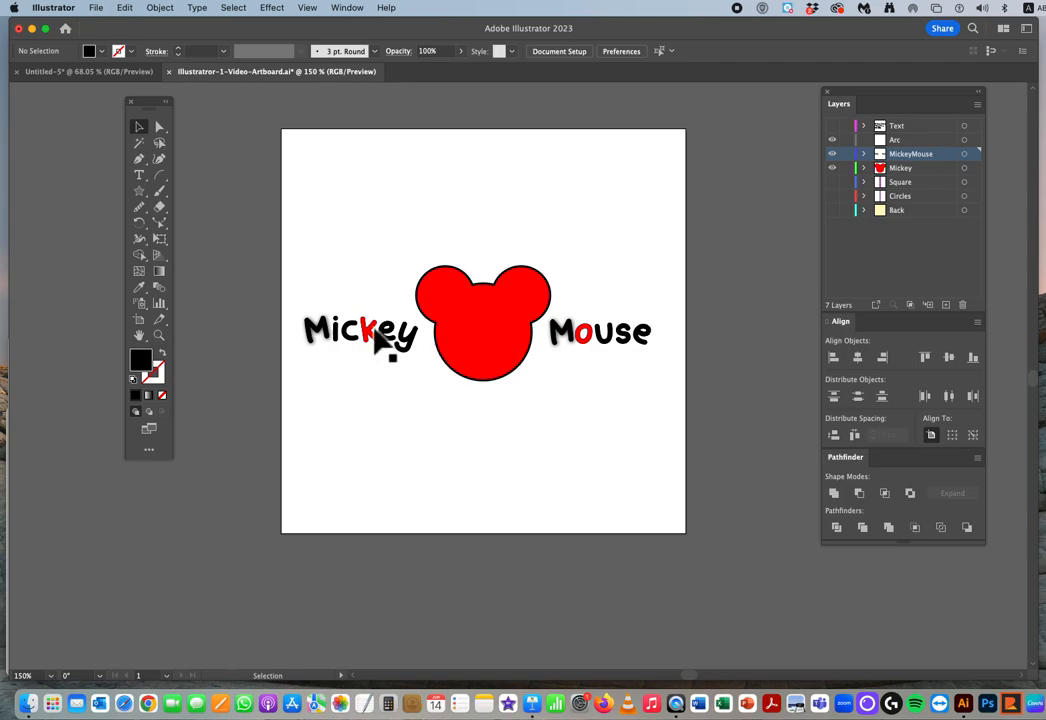
- Apply the same drop shadow to the remaining letters "ickey" of the first word
left_click(410, 345)
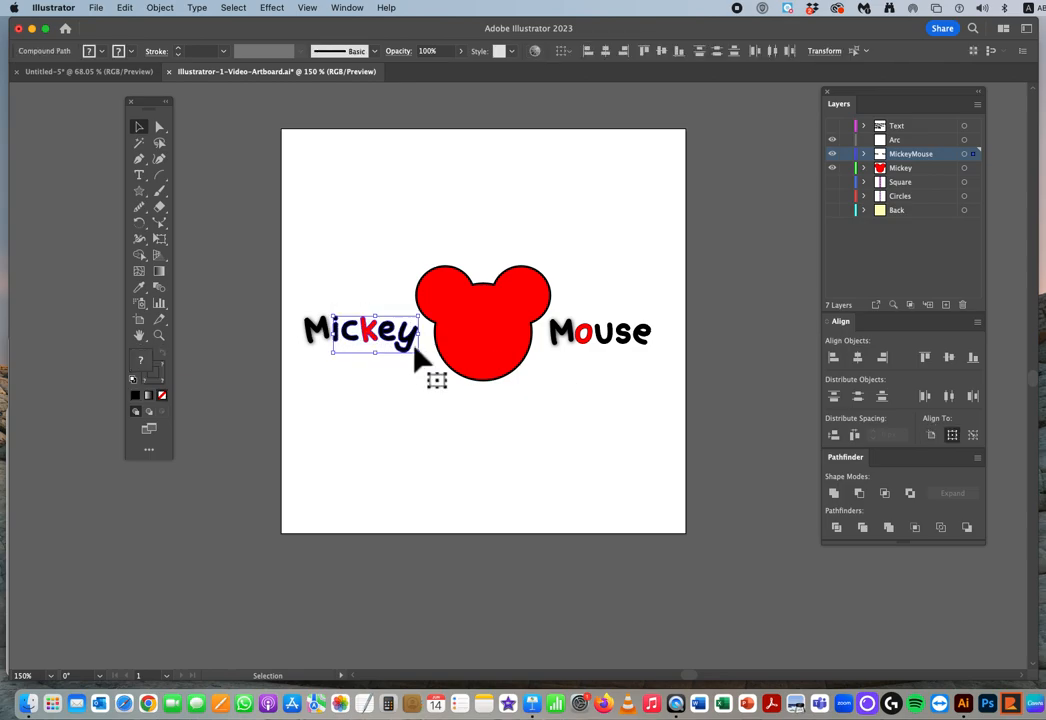
left_click(272, 7)
left_click(298, 28)
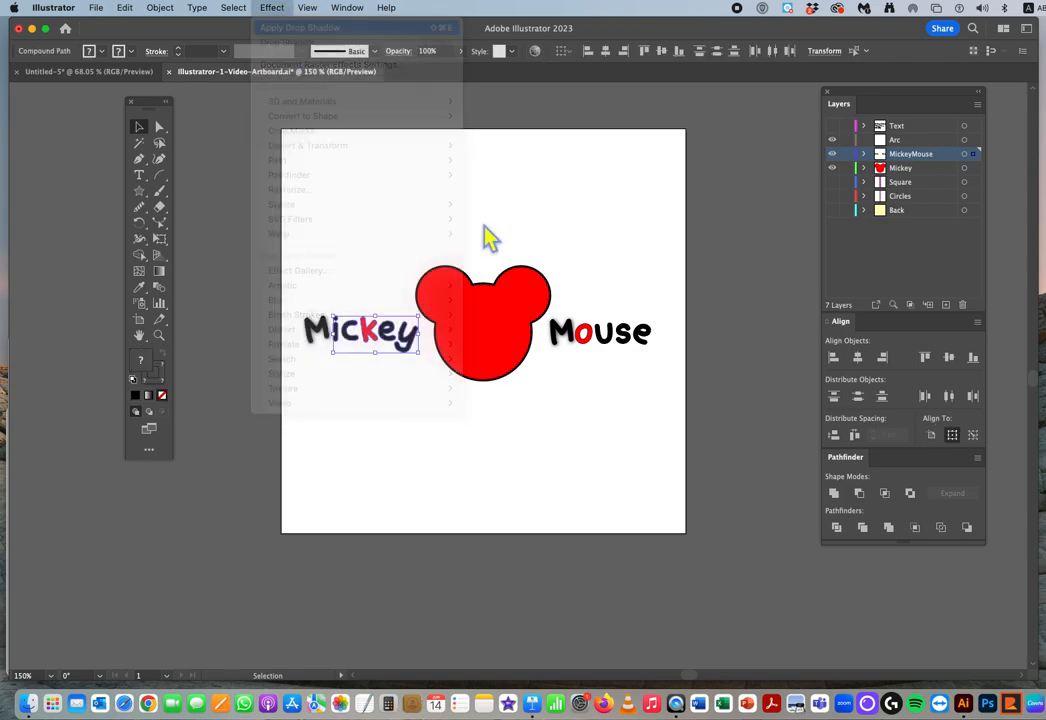
left_click(567, 201)
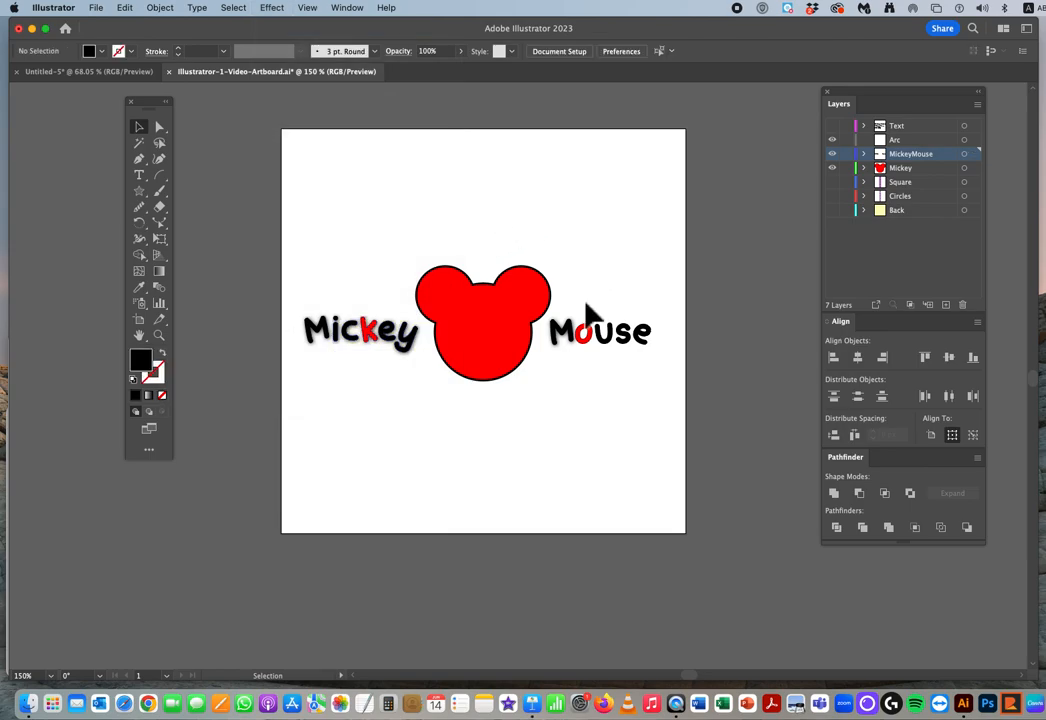
- Apply the same drop shadow to the remaining letters "ouse" of the second word
left_click(638, 338)
left_click(268, 7)
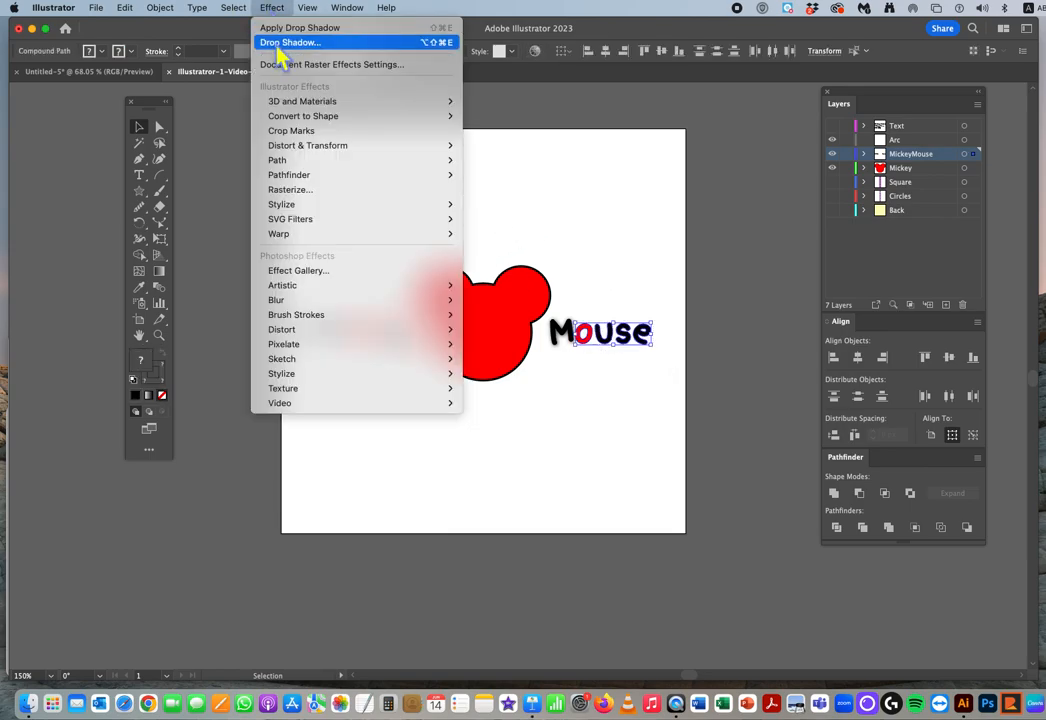
left_click(276, 27)
left_click(320, 422)
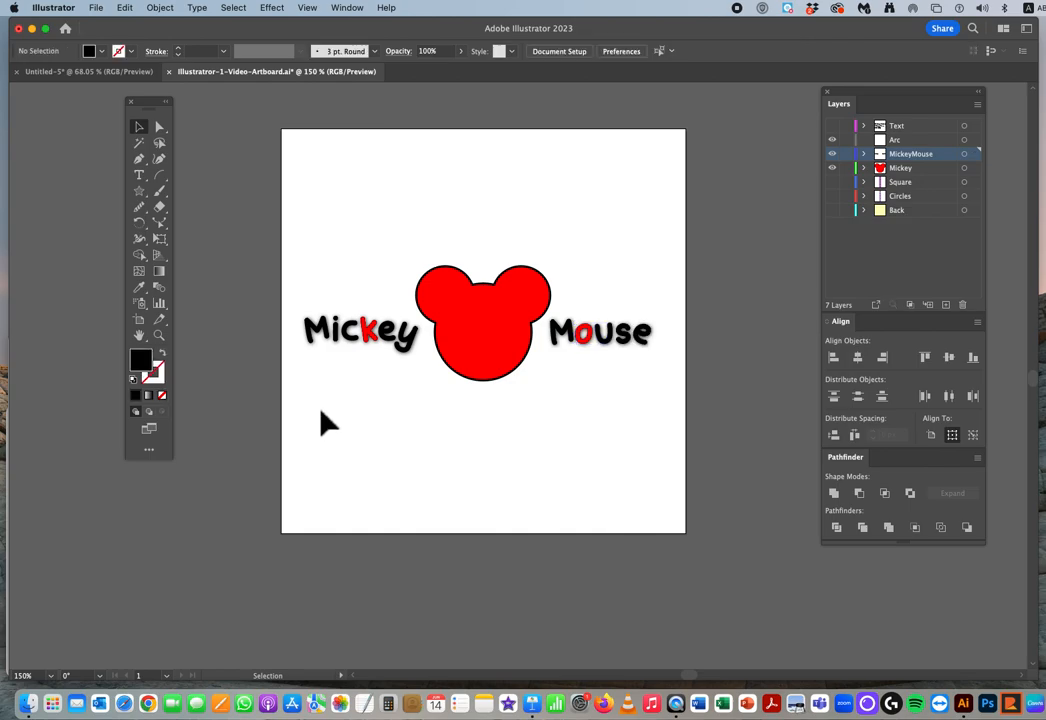
- Apply the 3D Extrude & Bevel effect to the red mouse-head shape between the words
left_click(490, 358)
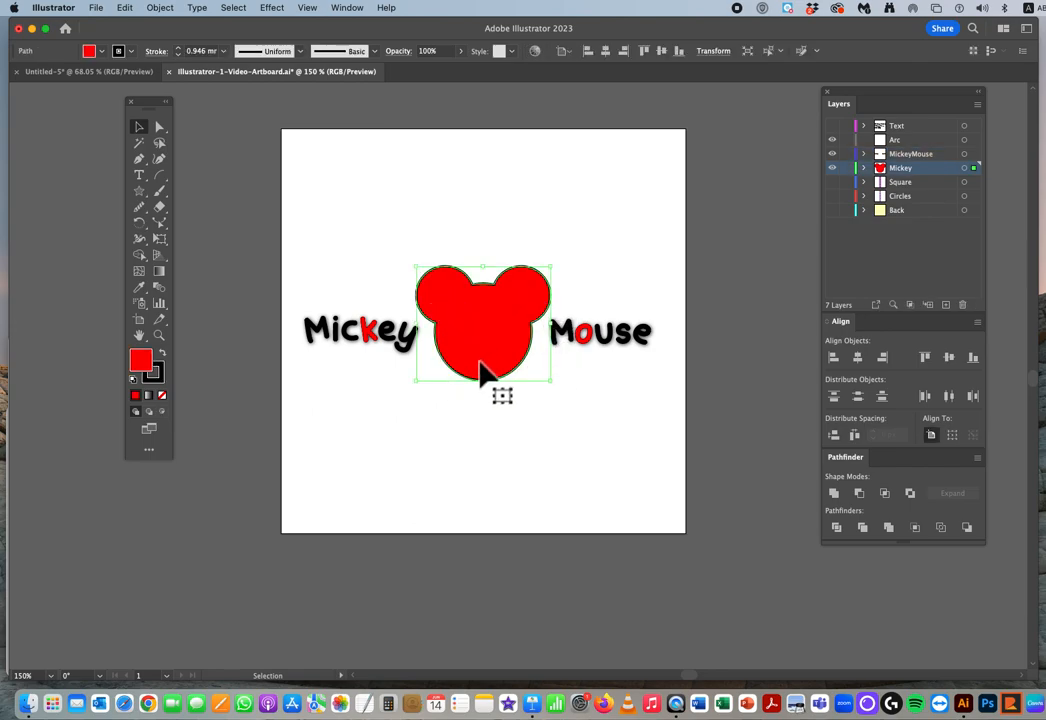
left_click(271, 7)
mouse_move(289, 113)
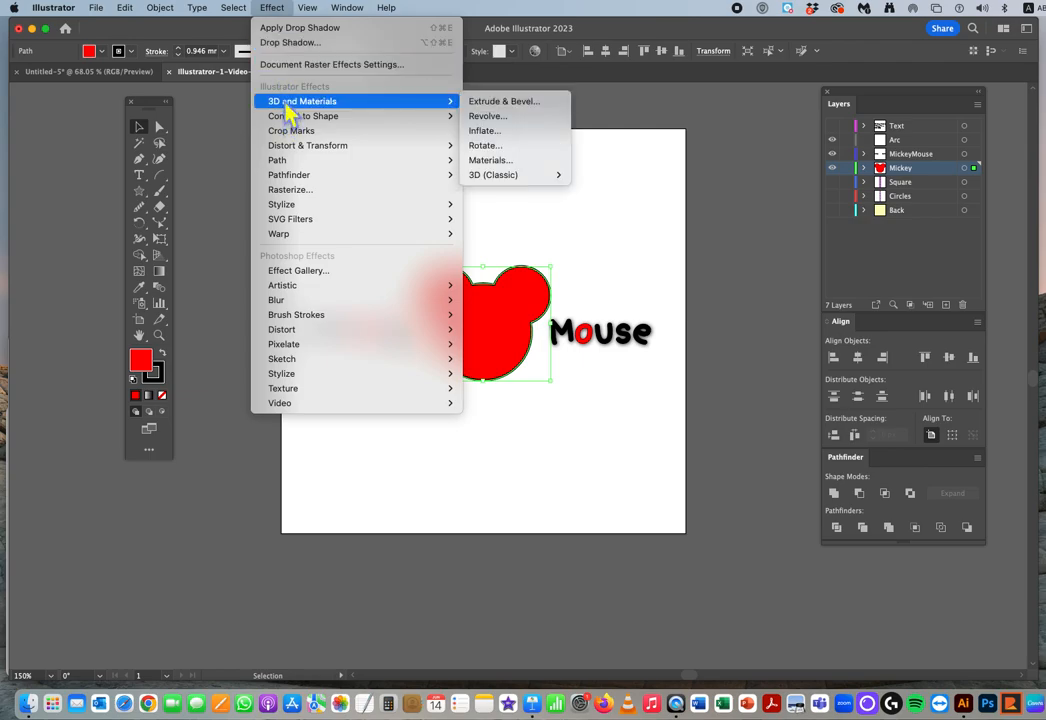
left_click(535, 118)
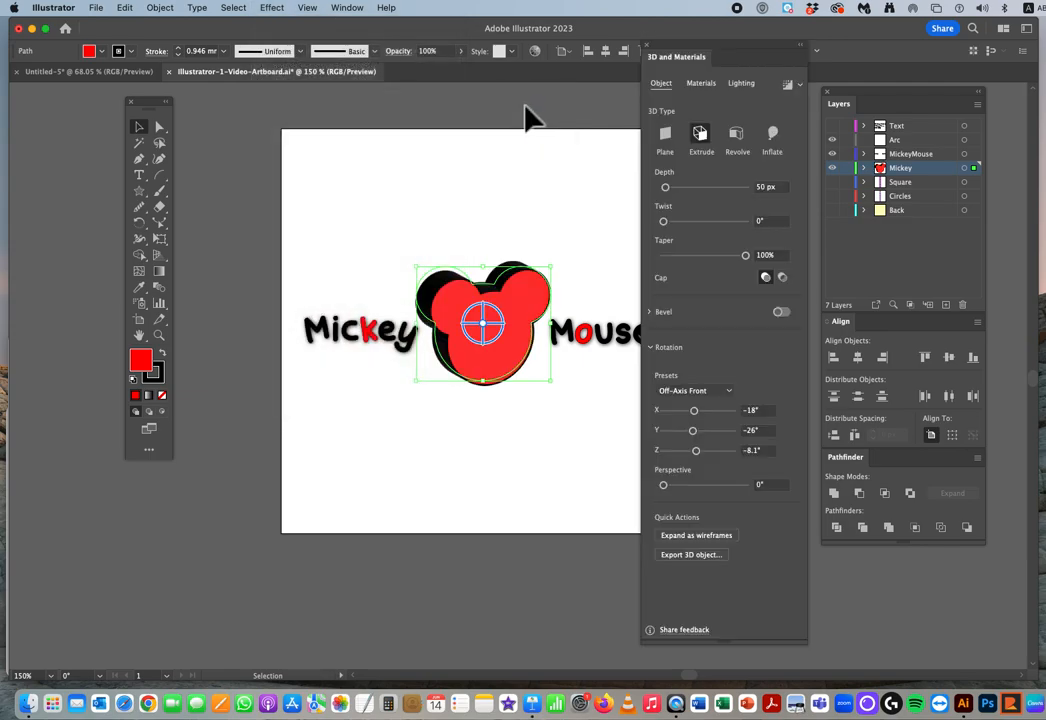
left_click_drag(672, 58, 700, 58)
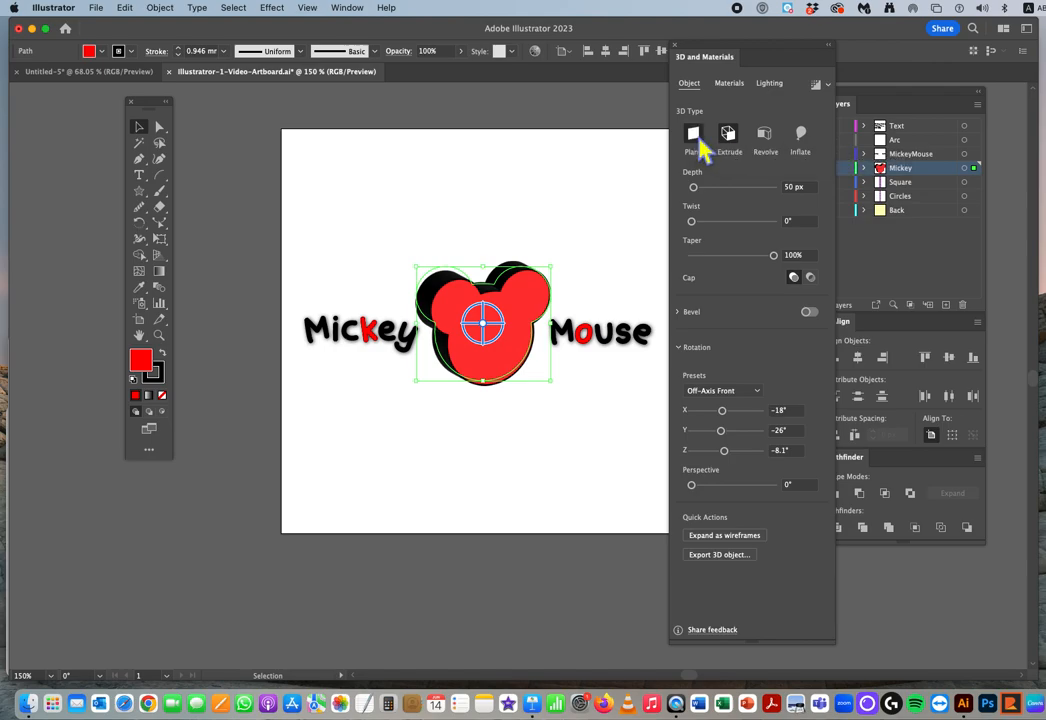
- Try the Plane and Inflate 3D types on the mouse head and return to Extrude
left_click(697, 145)
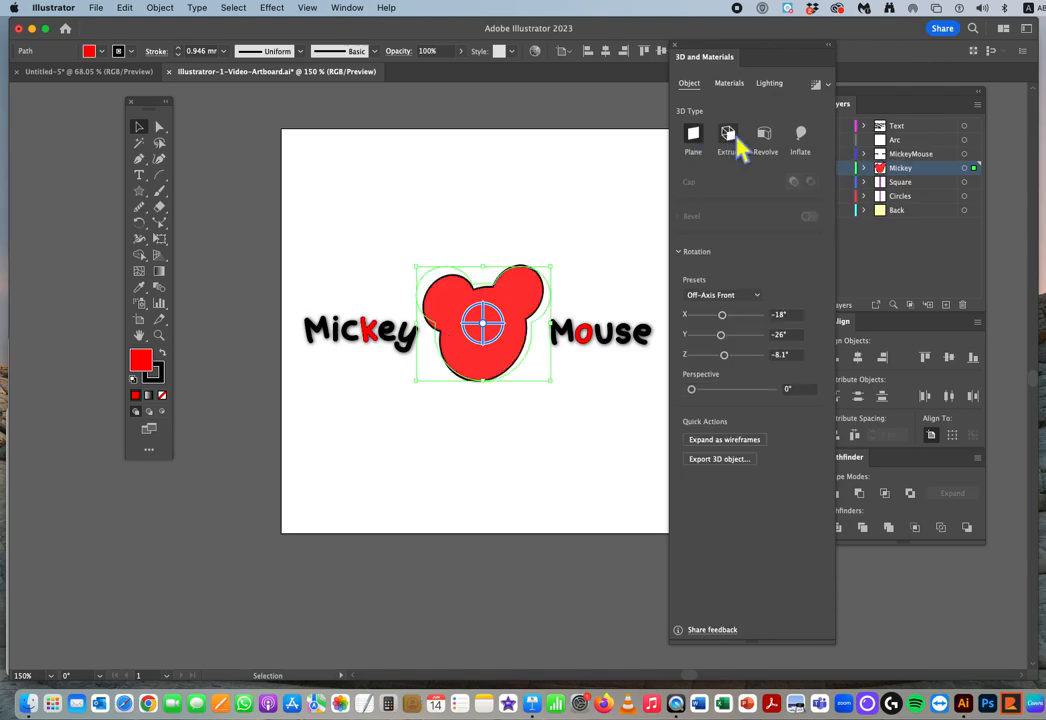
left_click(736, 142)
left_click(812, 141)
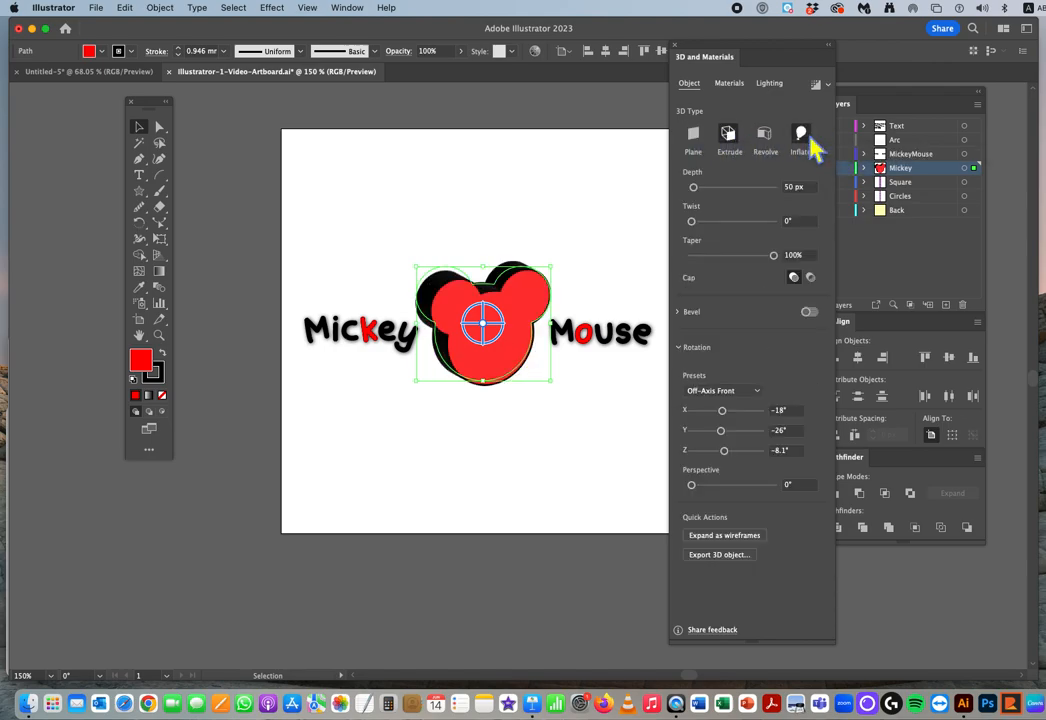
left_click(729, 139)
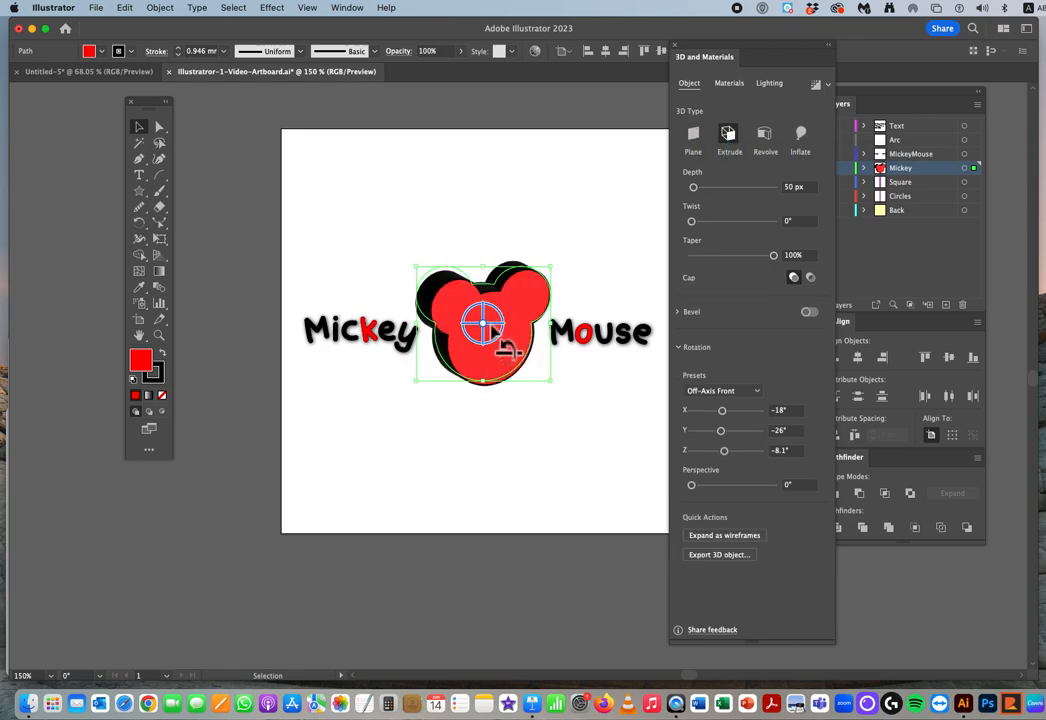
- Rotate the extruded head to about X 172°, Y -166°, Z 176° and move it slightly down
mouse_move(483, 322)
left_mouse_down()
mouse_move(465, 301)
mouse_move(486, 332)
left_mouse_up()
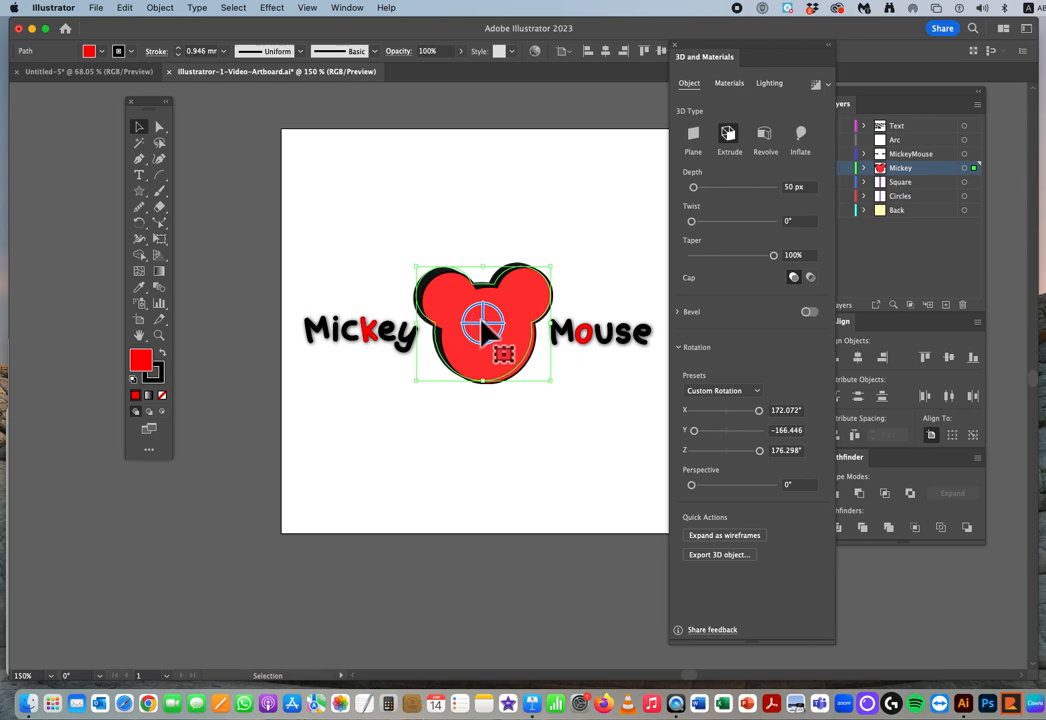
left_click(675, 45)
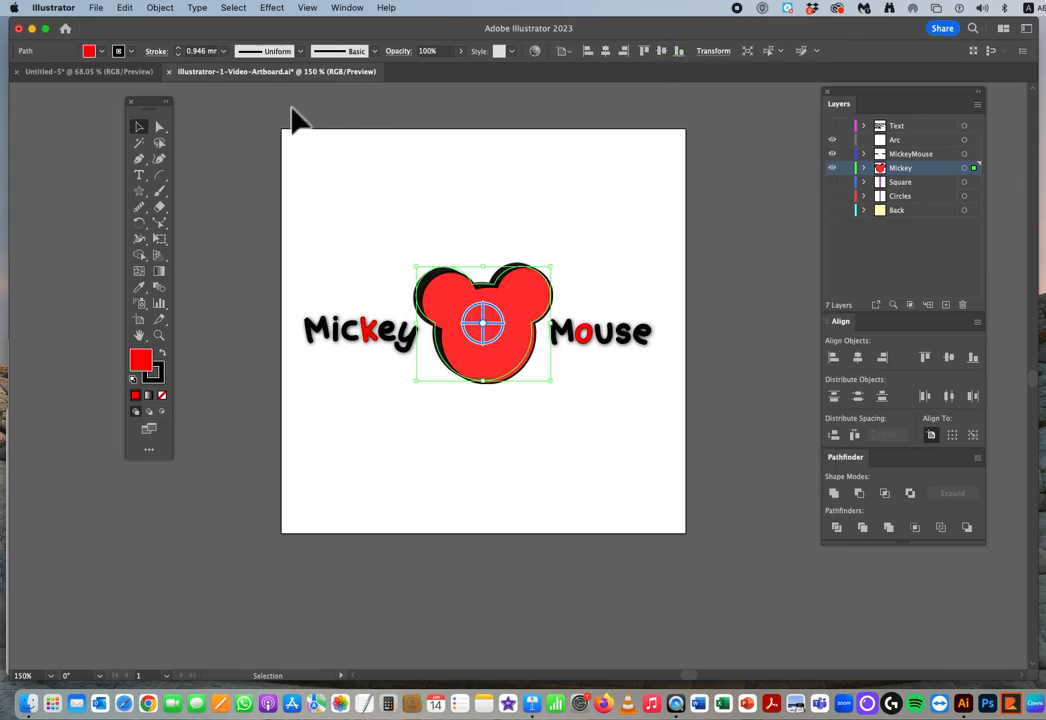
left_click(212, 146)
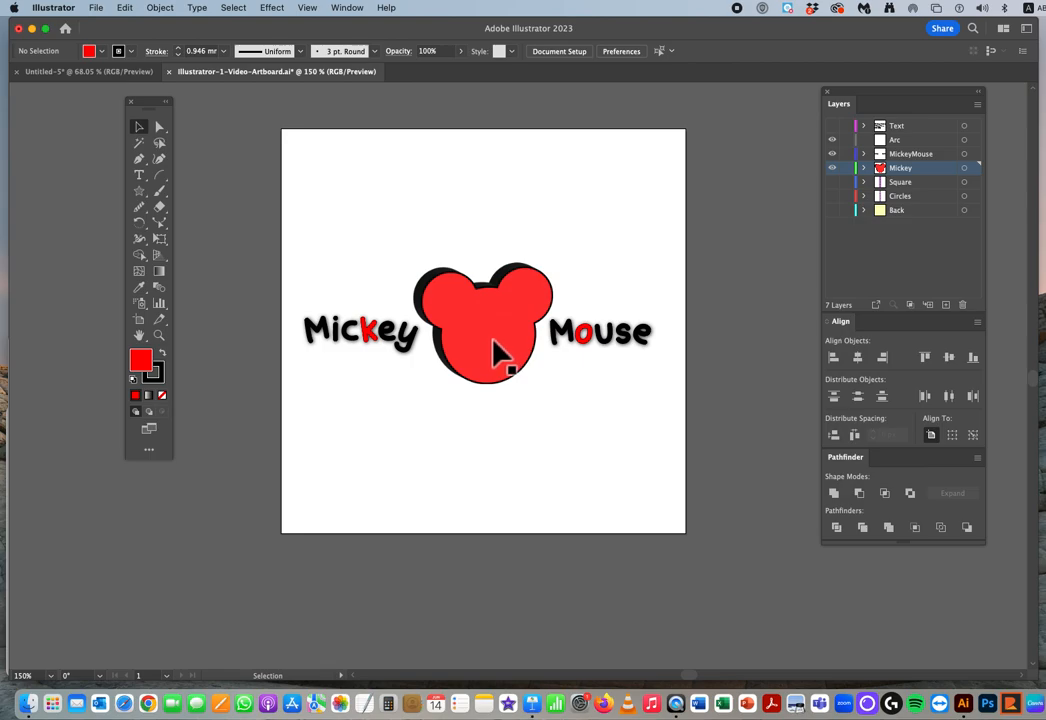
mouse_move(494, 342)
left_mouse_down()
mouse_move(480, 338)
mouse_move(494, 326)
mouse_move(494, 345)
left_mouse_up()
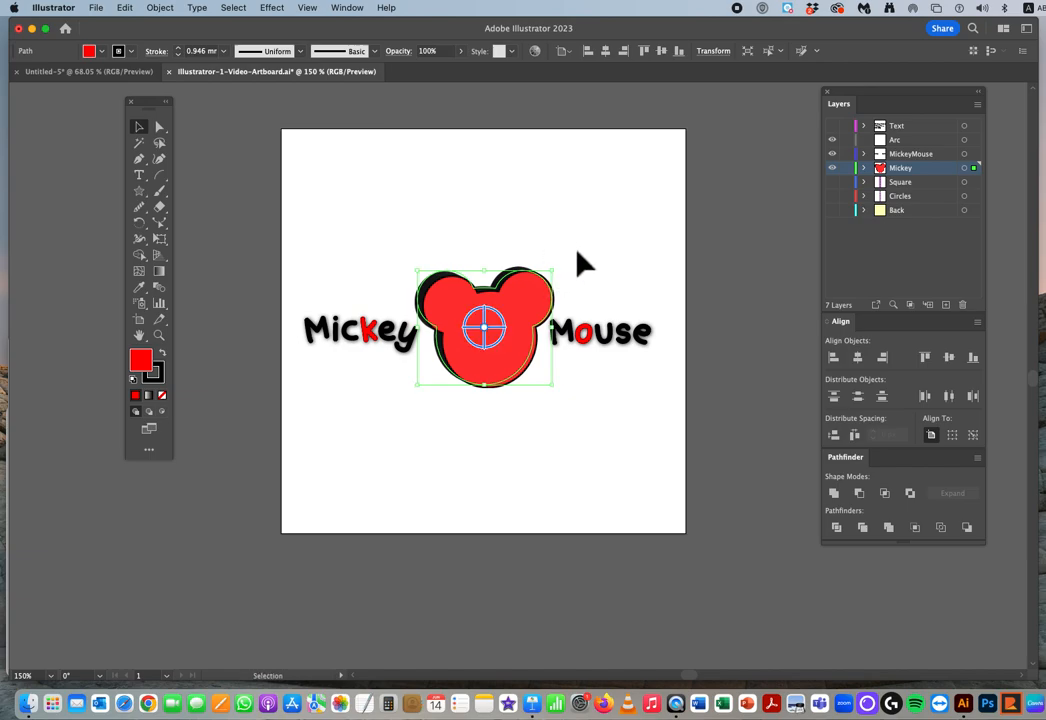
- Try scaling the mouse head down and rotating it in 3D, and undo both changes
mouse_move(560, 277)
left_mouse_down()
mouse_move(659, 219)
mouse_move(504, 318)
left_mouse_up()
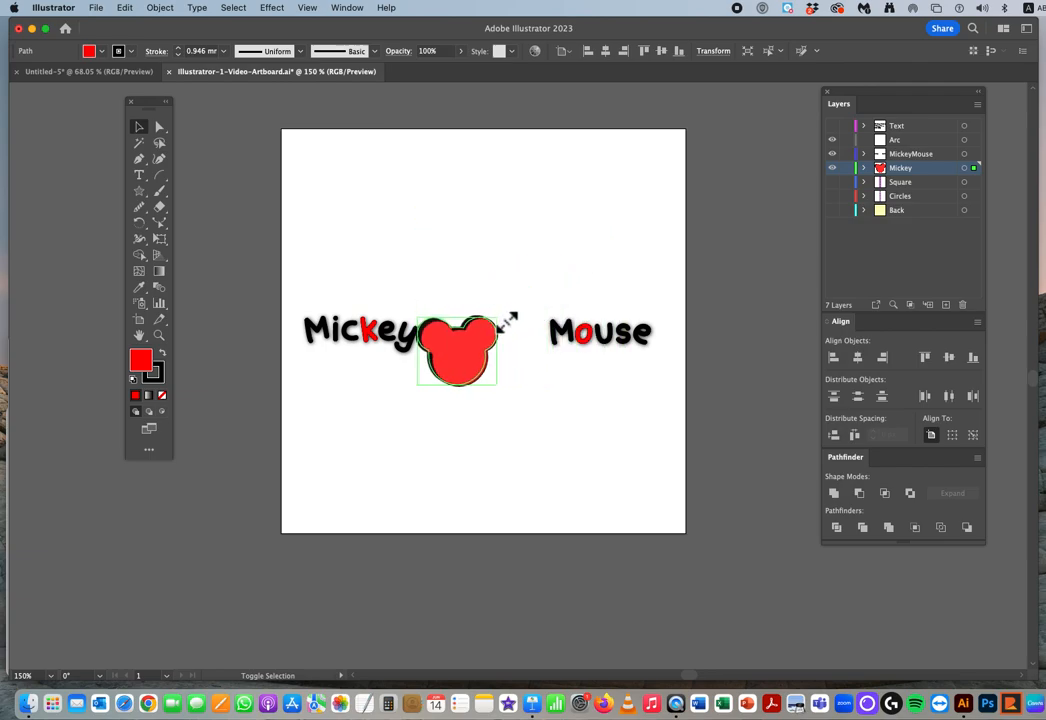
mouse_move(474, 362)
left_mouse_down()
mouse_move(390, 280)
mouse_move(462, 241)
mouse_move(532, 269)
mouse_move(513, 350)
left_mouse_up()
key("a")
key("v")
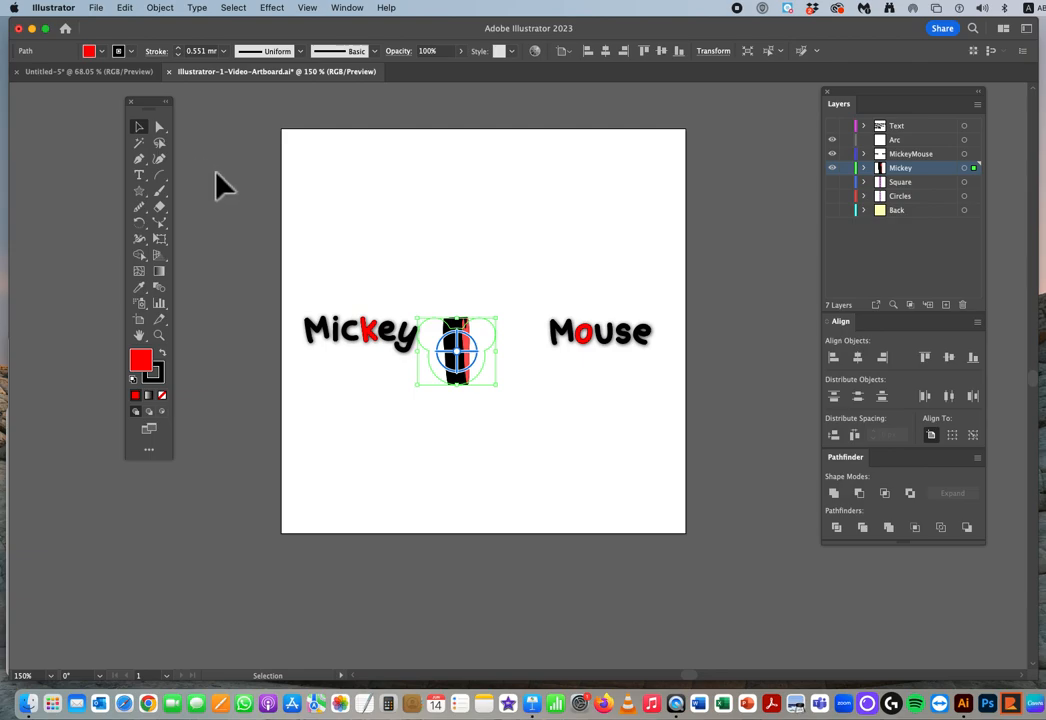
key("a")
left_click(216, 174)
key("super+z")
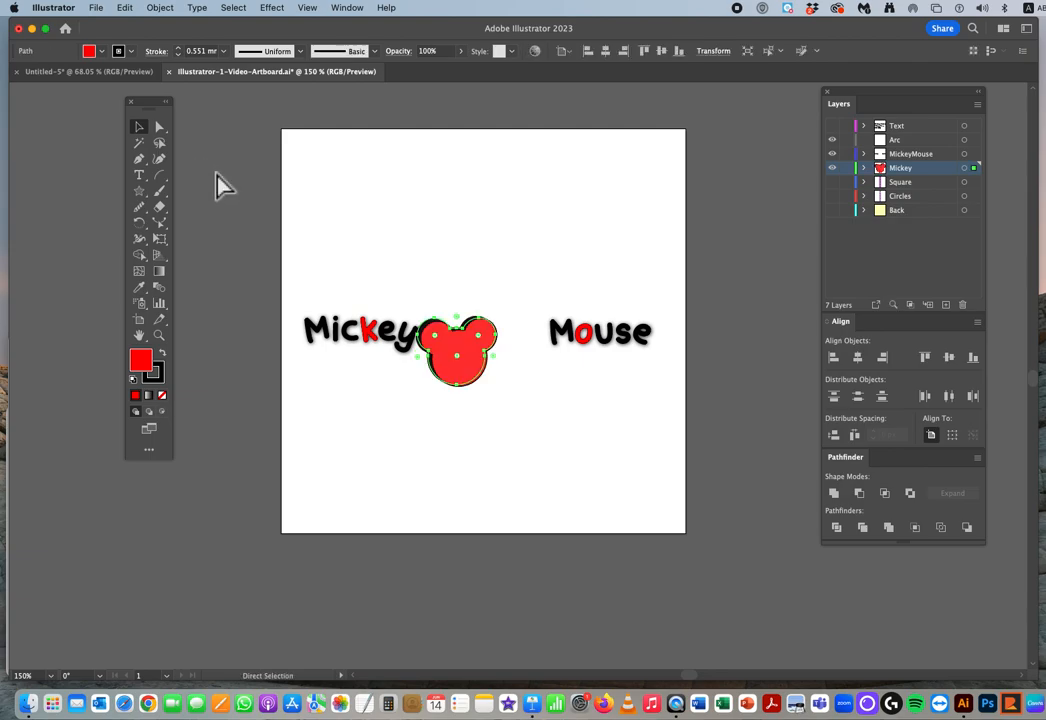
key("super+z")
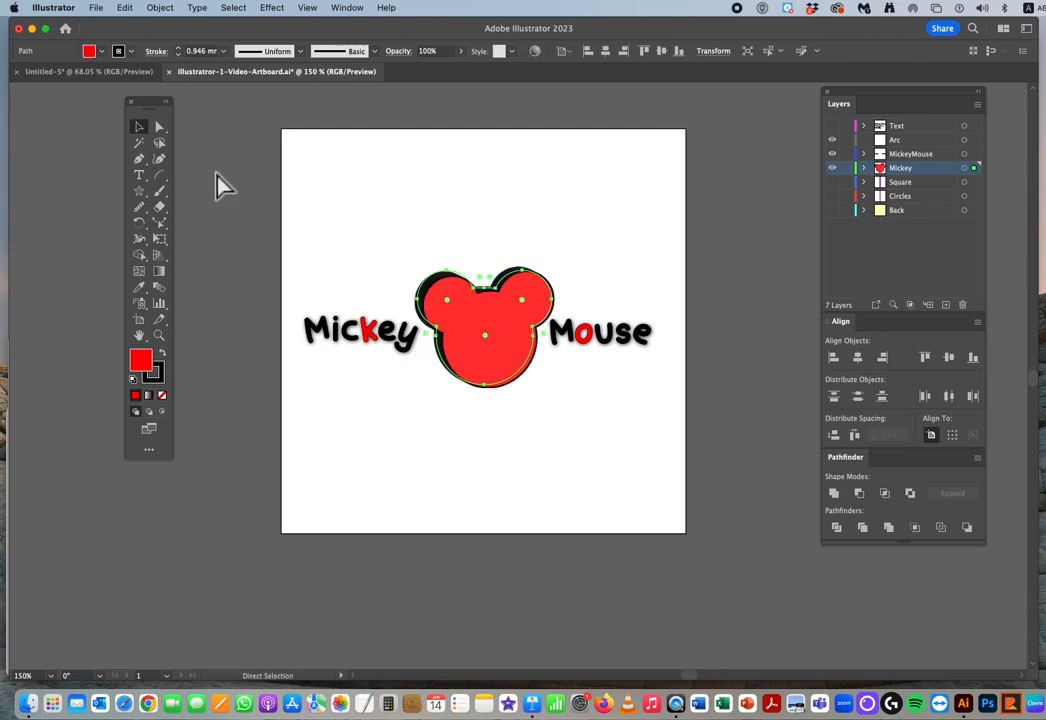
key("super+z")
key("super+z")
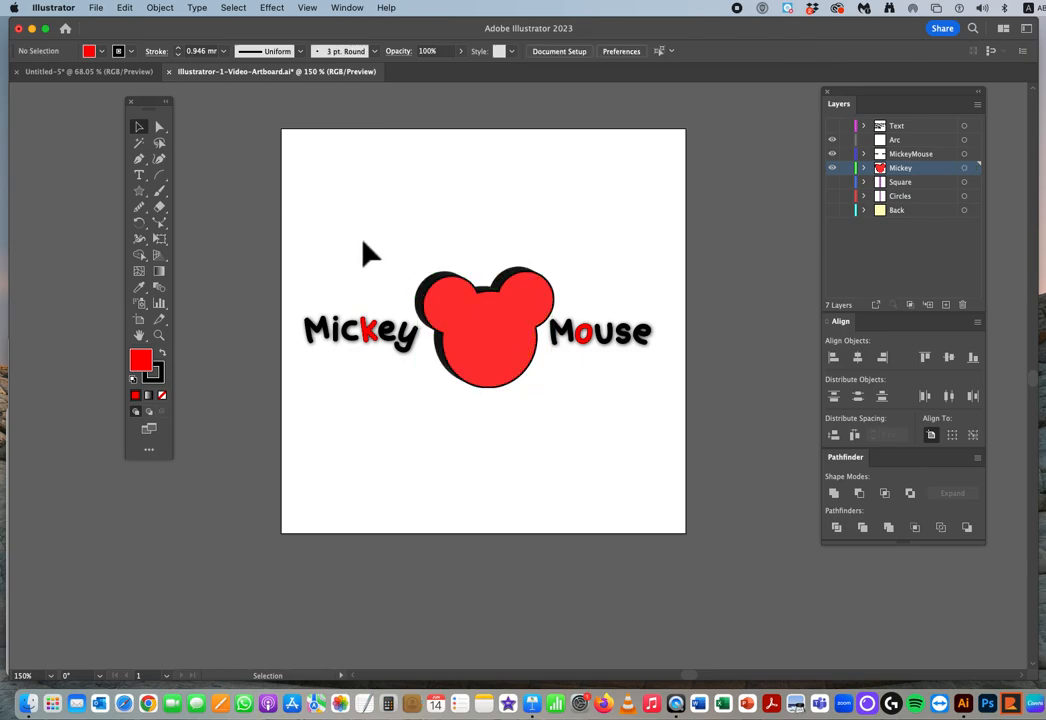
left_click(272, 8)
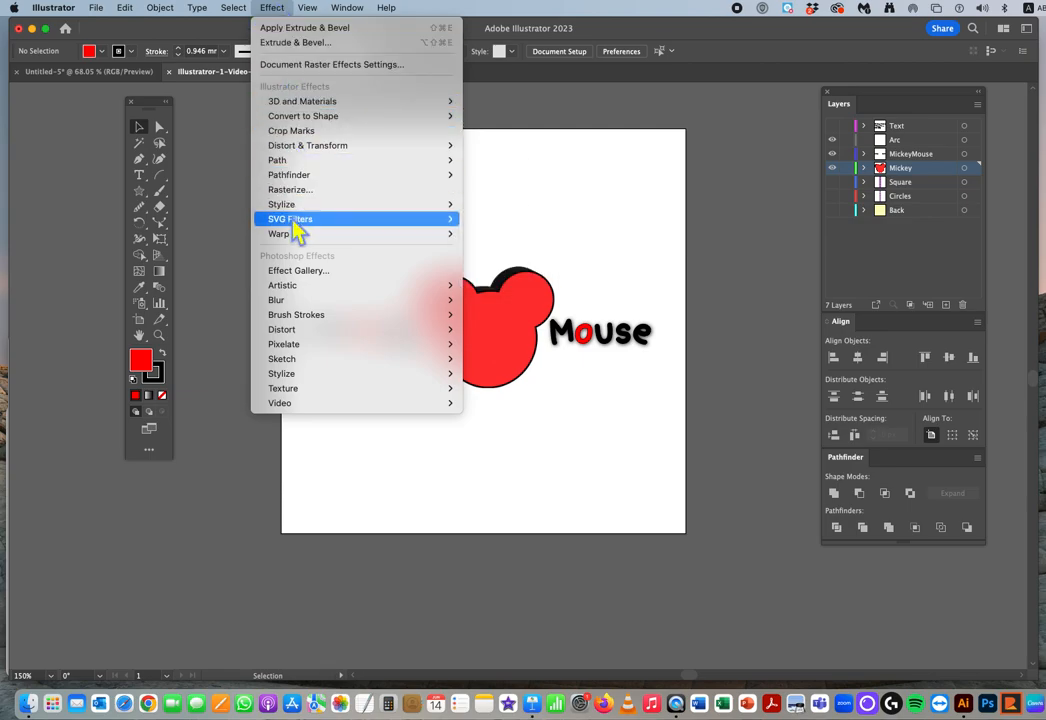
mouse_move(297, 106)
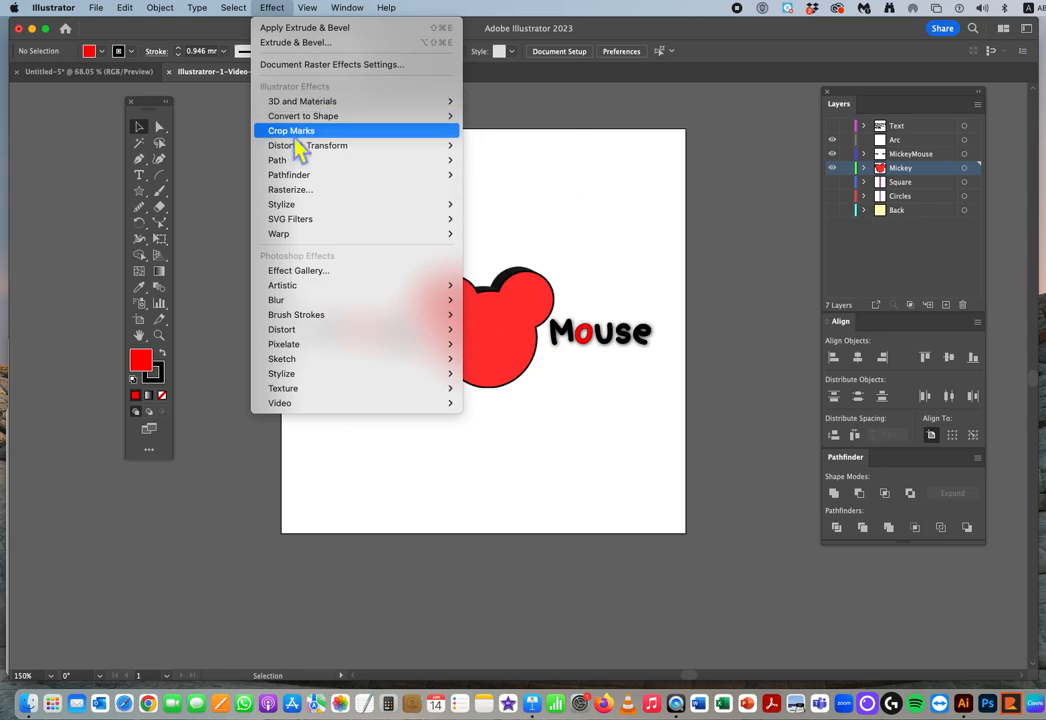
mouse_move(297, 206)
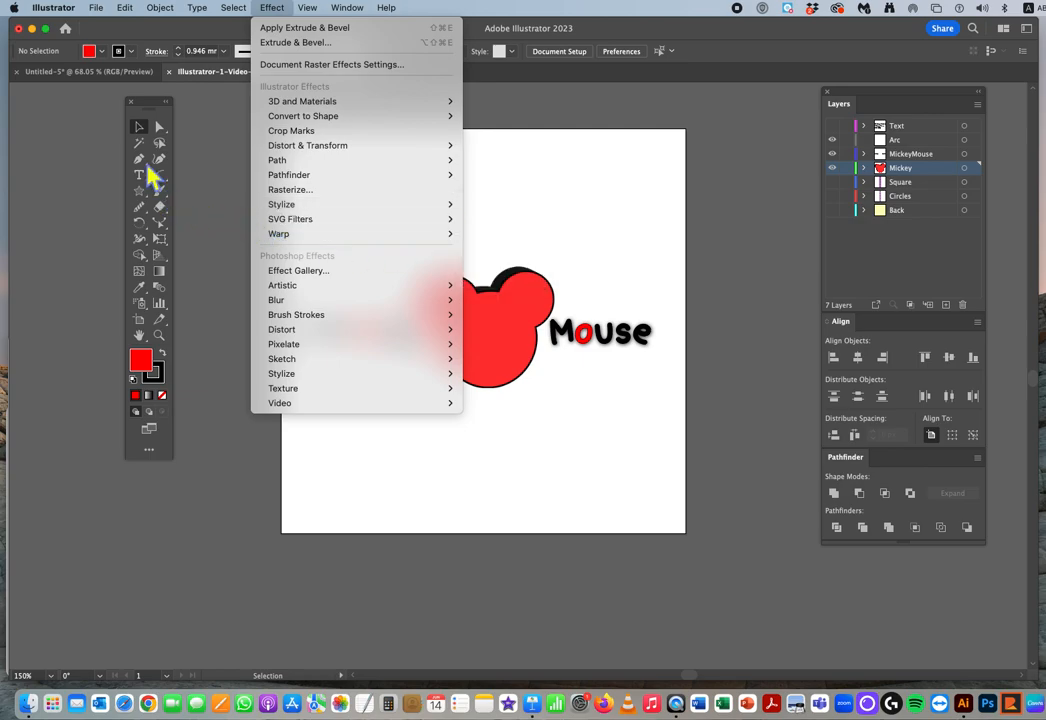
left_click(150, 207)
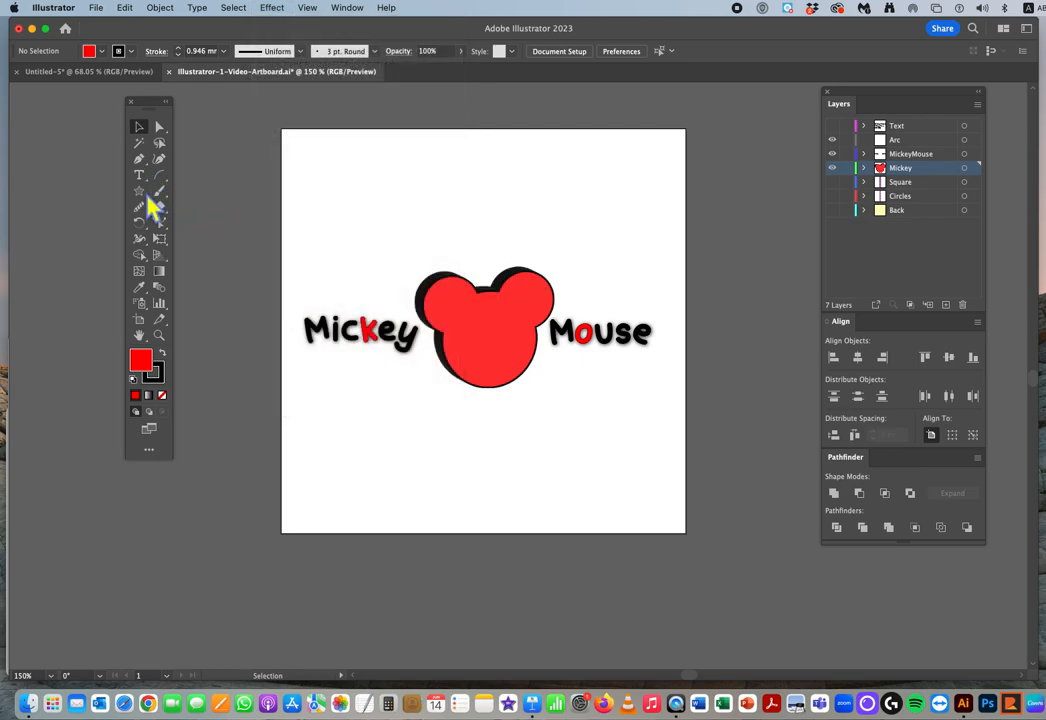
- Draw a red square above the mouse head, try rounding its live corners into a circle, and undo the rounding
left_click_drag(147, 199, 207, 197)
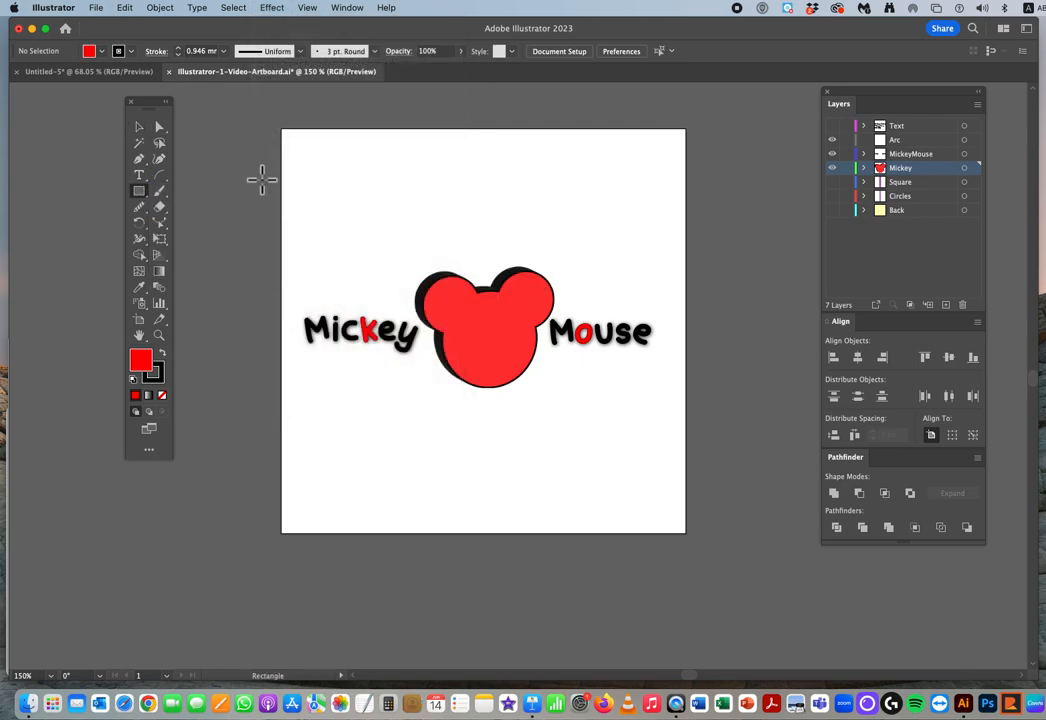
right_click(517, 171)
left_click(437, 186)
left_click_drag(466, 155, 564, 250)
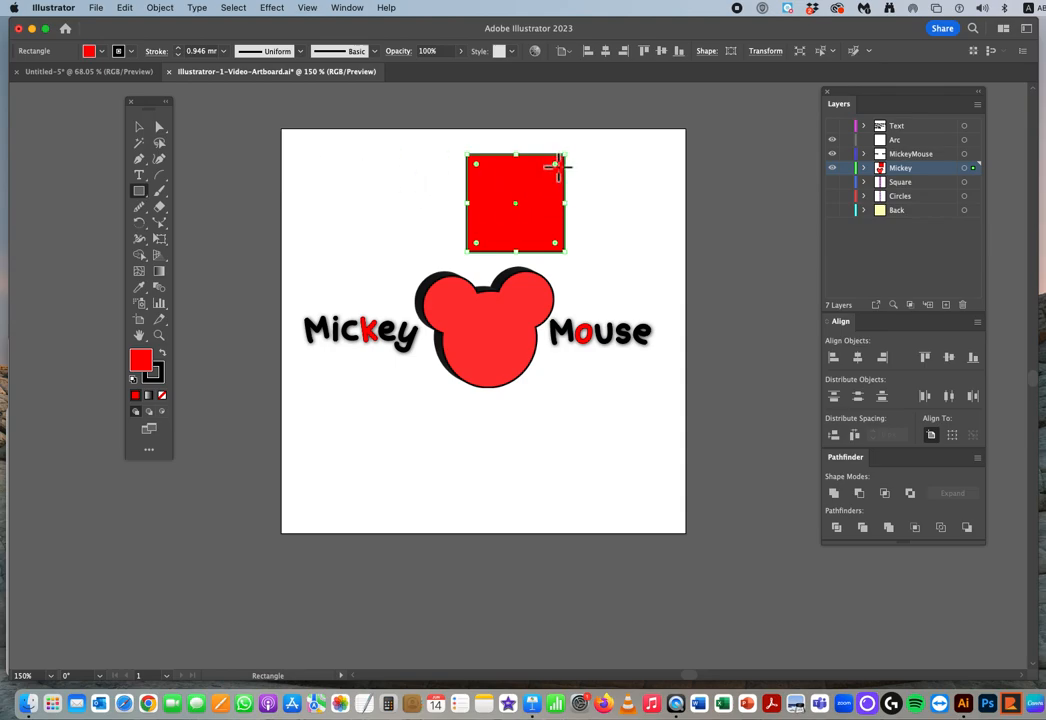
left_click_drag(557, 168, 502, 222)
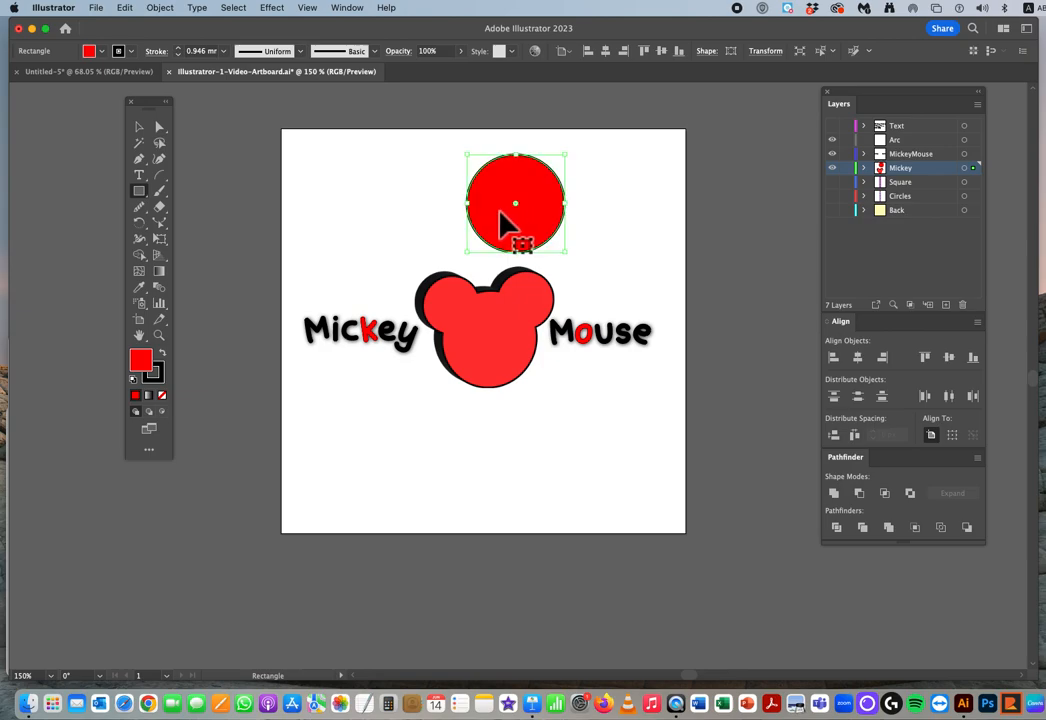
key("super+z")
- Apply the Stylize Round Corners effect to the red square with preview on and a radius above 10 px
left_click(272, 8)
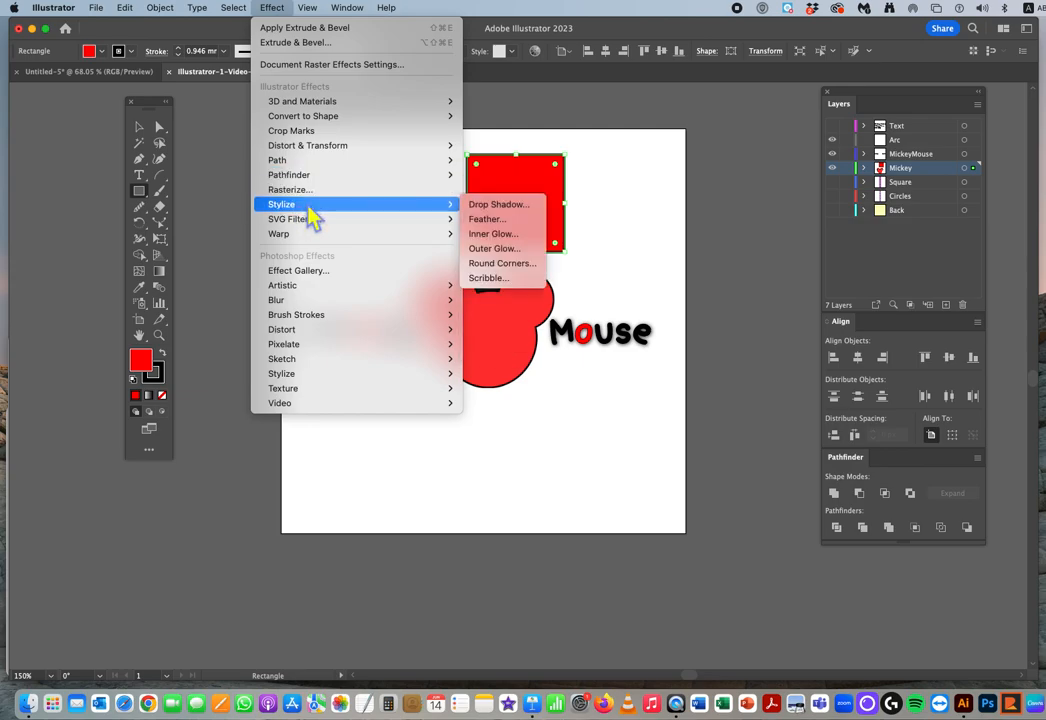
left_click(510, 263)
left_click_drag(464, 128, 688, 128)
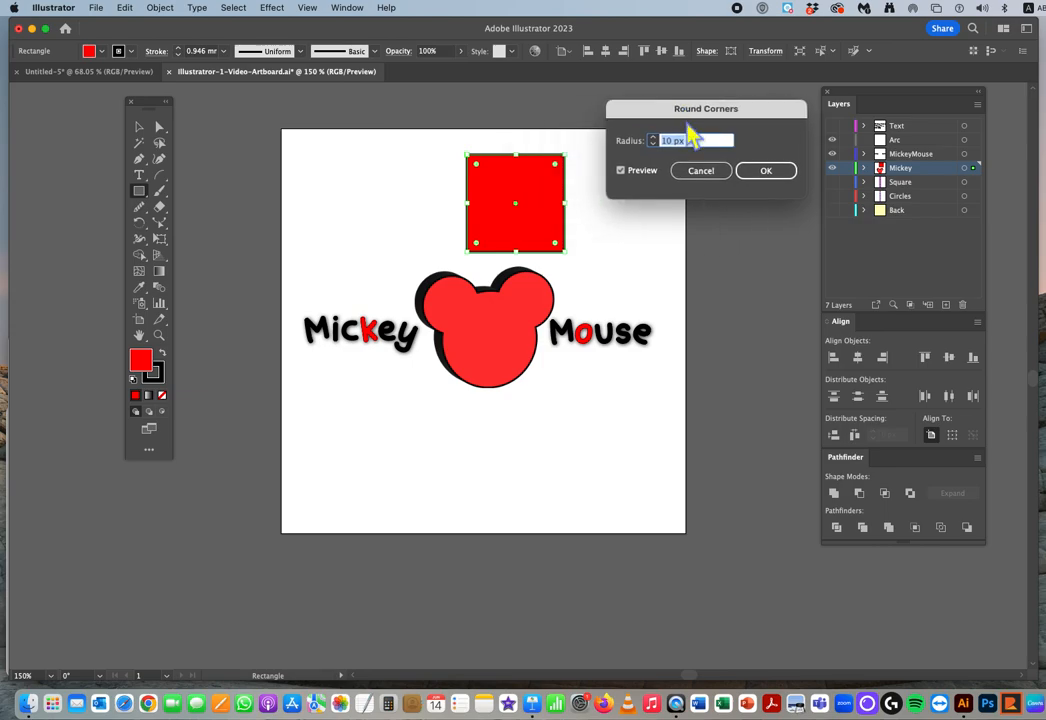
left_click(628, 174)
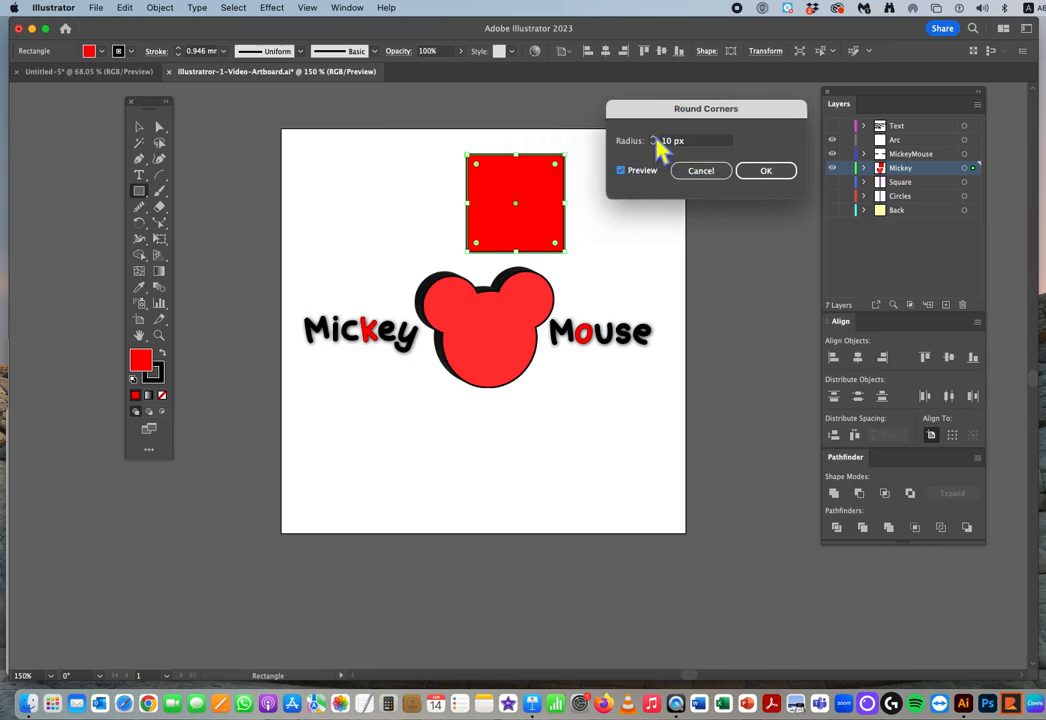
left_click(654, 138)
left_click(654, 138)
left_click(654, 138)
left_click(654, 138)
left_click(654, 138)
left_click(654, 138)
left_click(654, 138)
left_click(654, 138)
left_click(772, 174)
- Delete the rounded red square above the mouse head
left_click(145, 134)
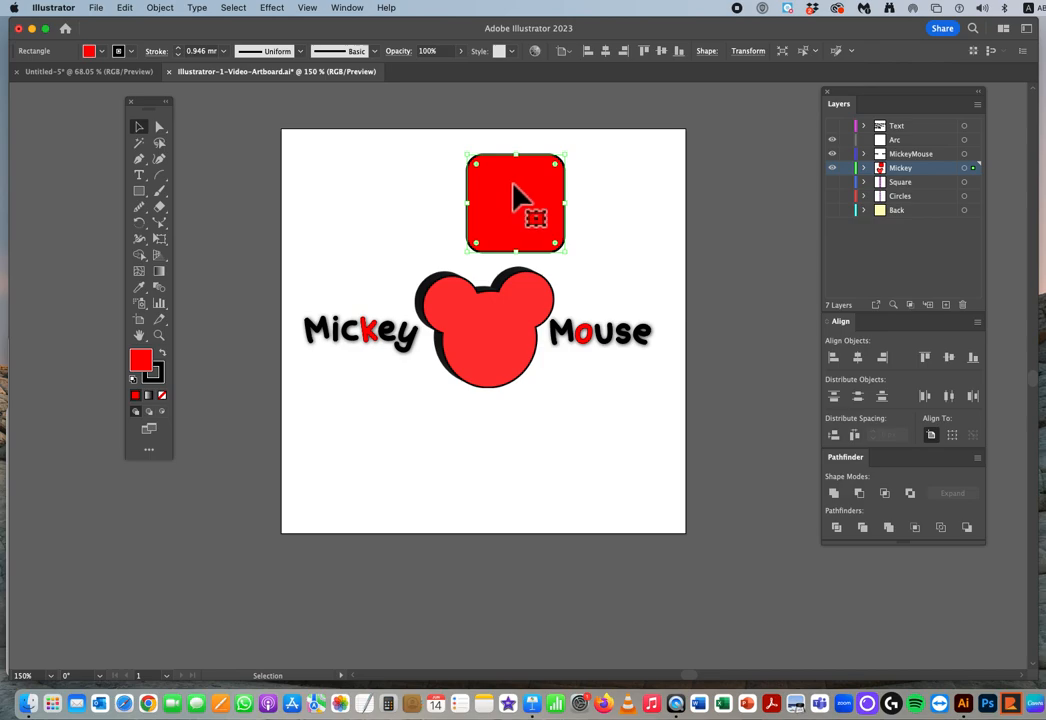
key("Delete")
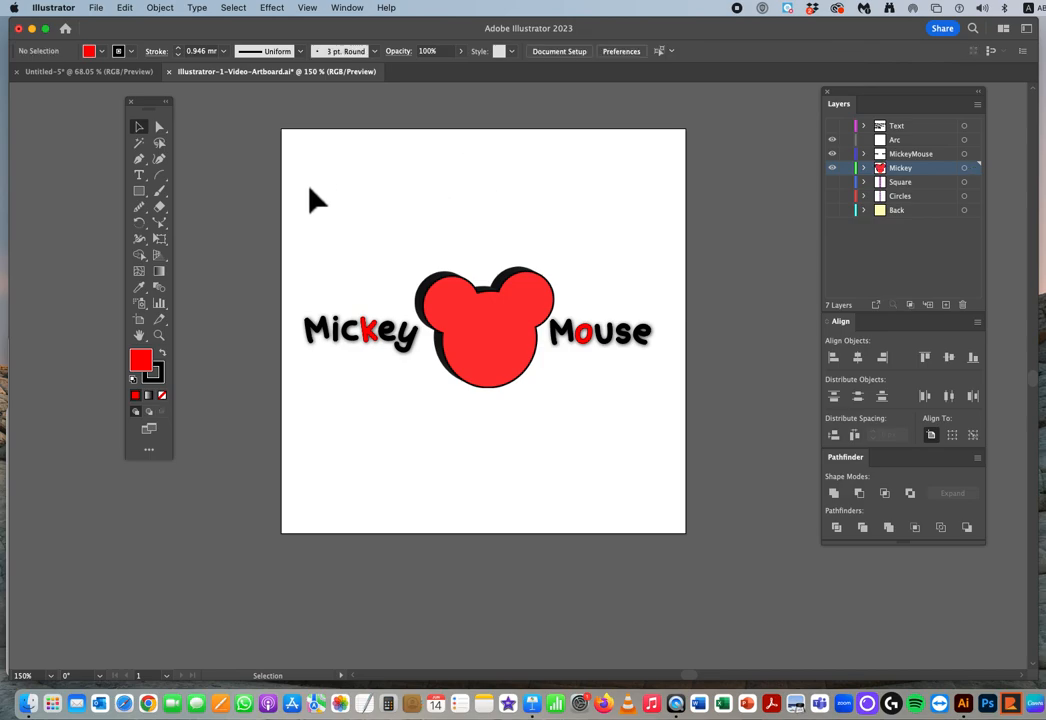
- Look through the available Warp effects
left_click(281, 8)
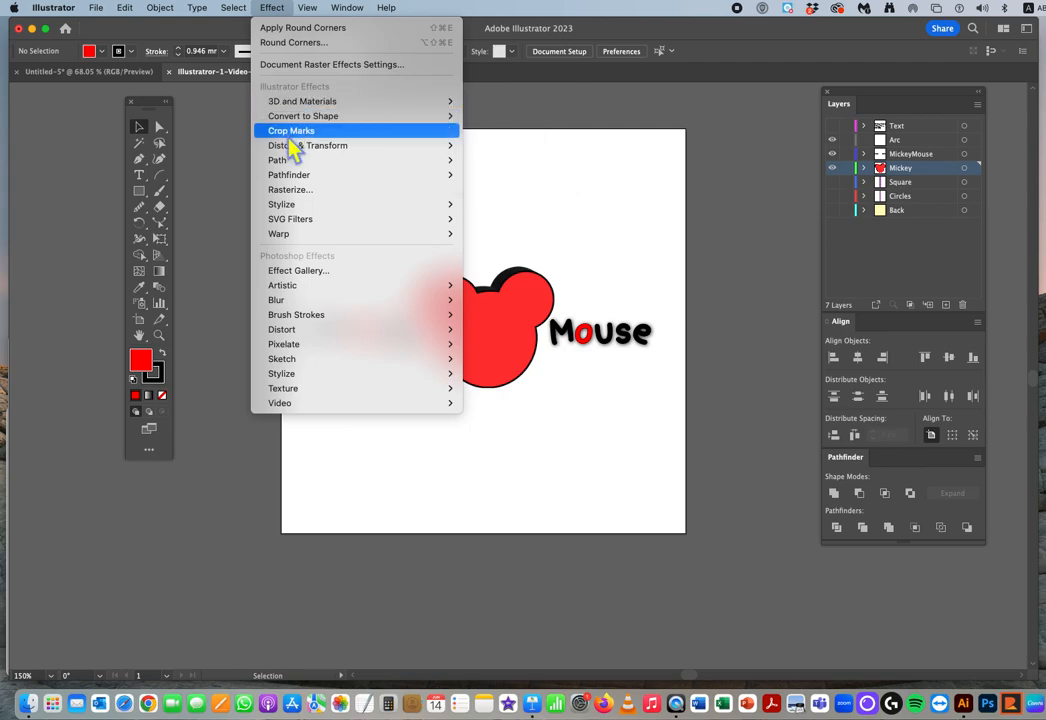
mouse_move(298, 245)
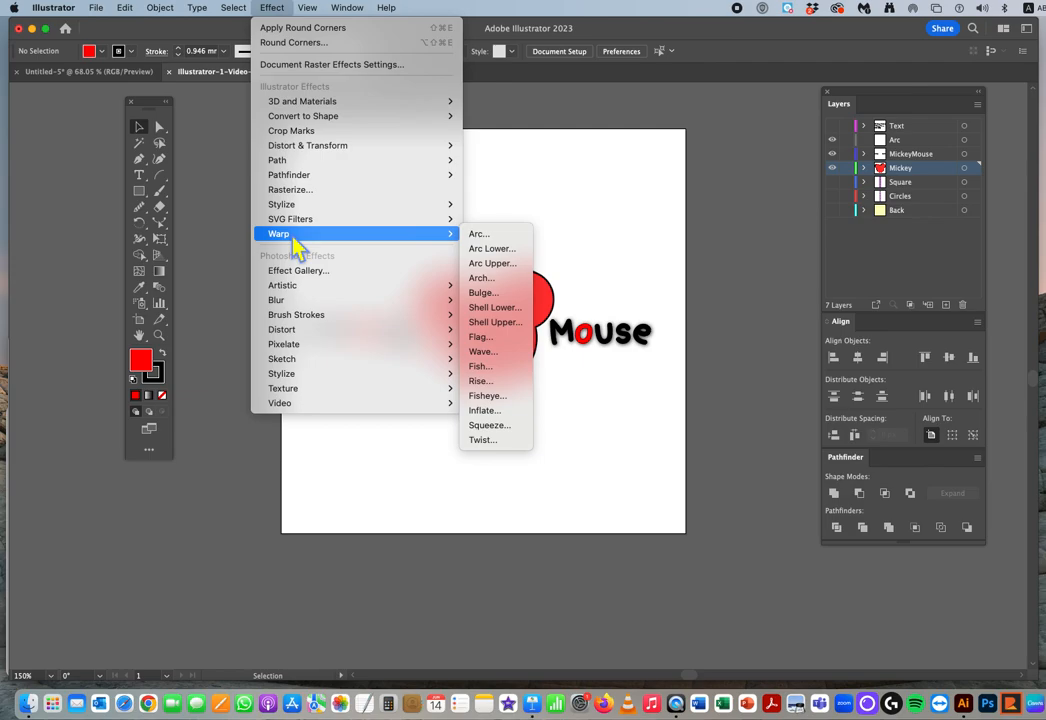